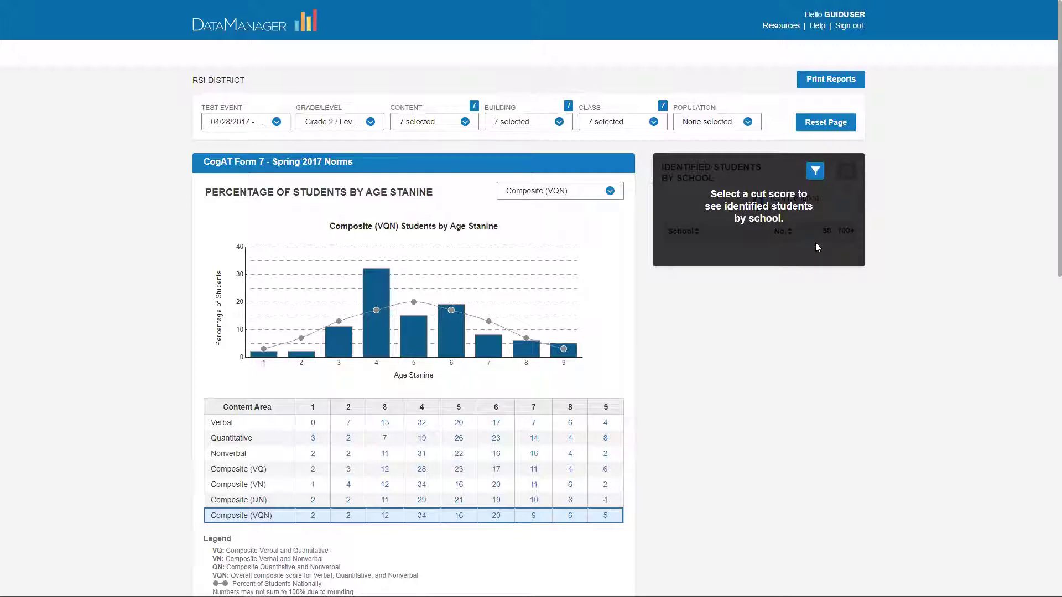
Set a cut score of Standard Age Score, Composite (VQN), ≥ 127 and run the report
click(815, 171)
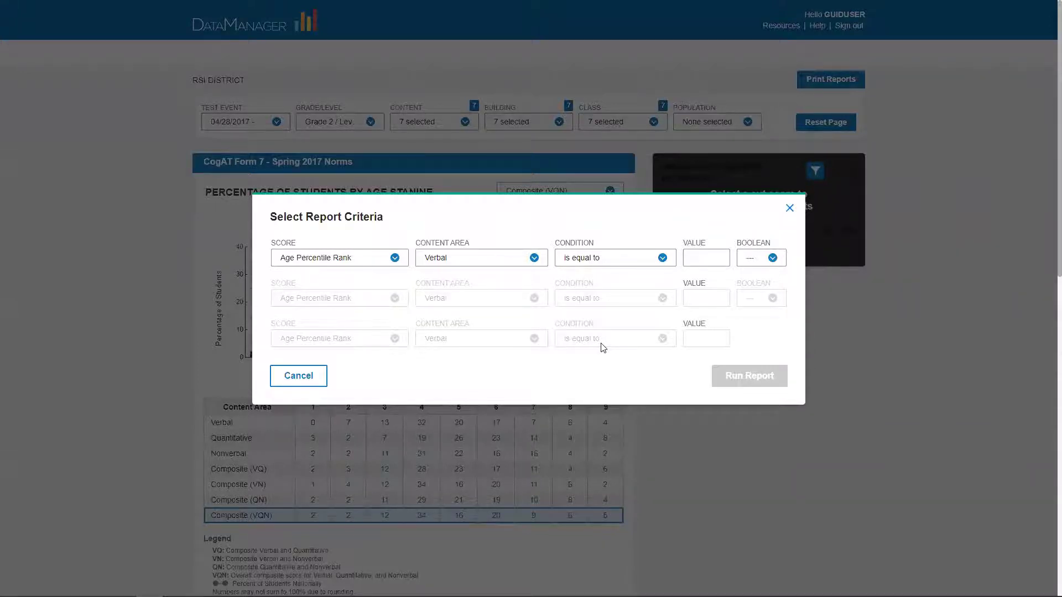
click(394, 259)
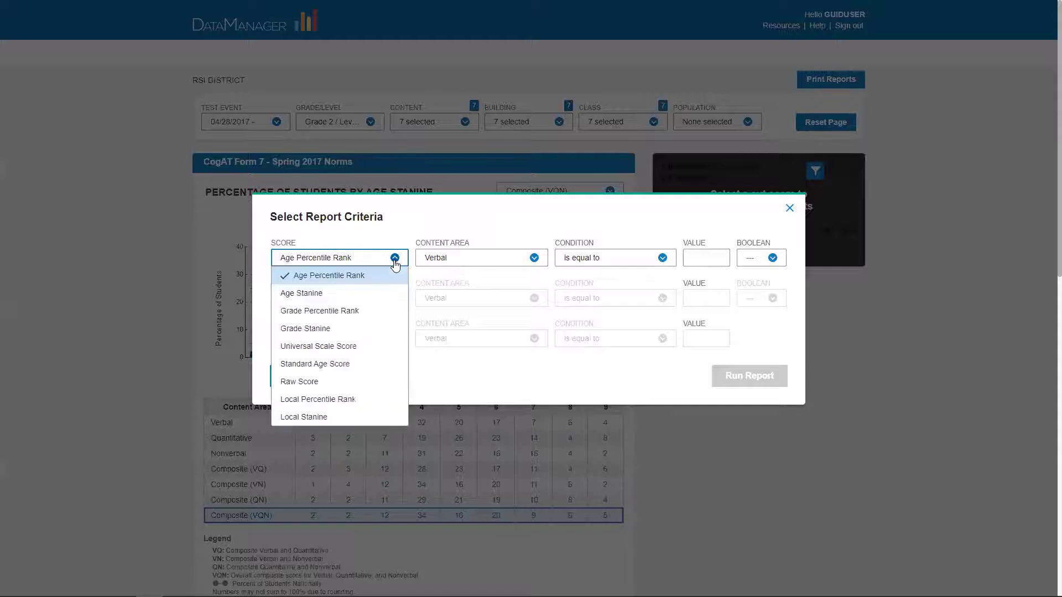
click(340, 364)
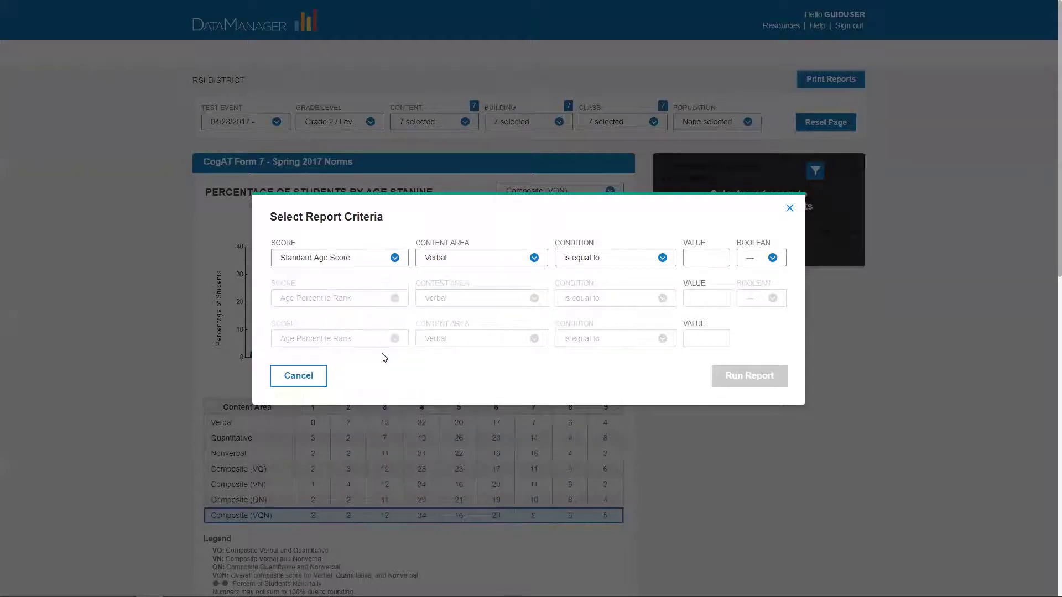
click(483, 259)
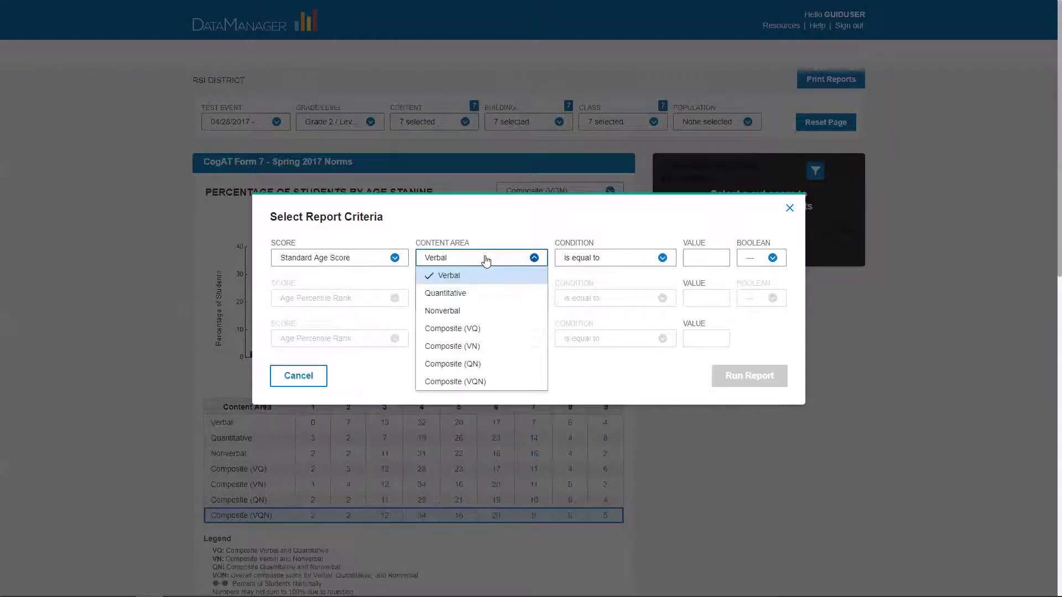
click(477, 383)
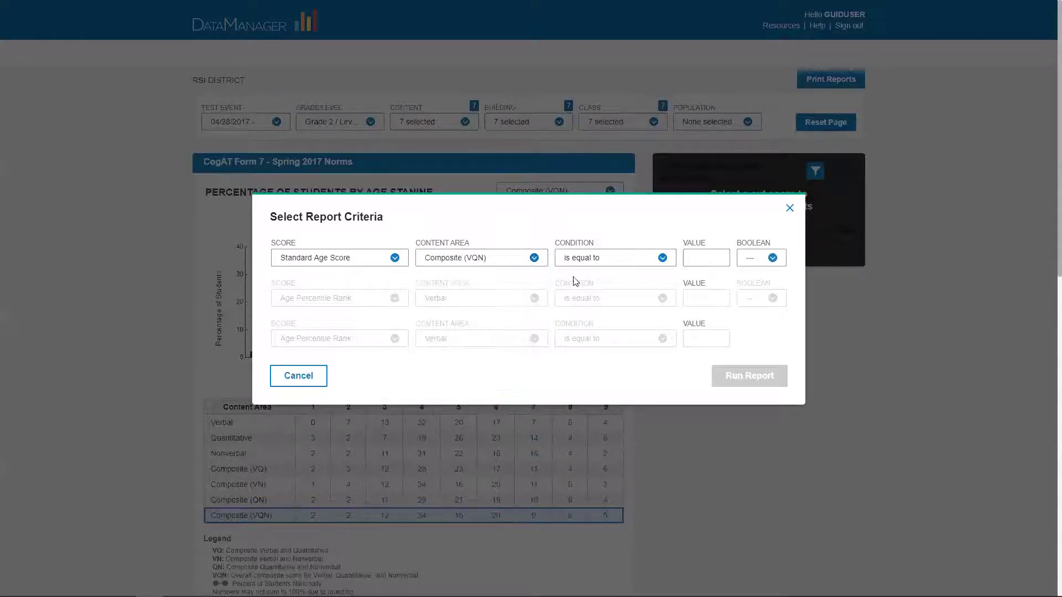
click(608, 261)
click(623, 329)
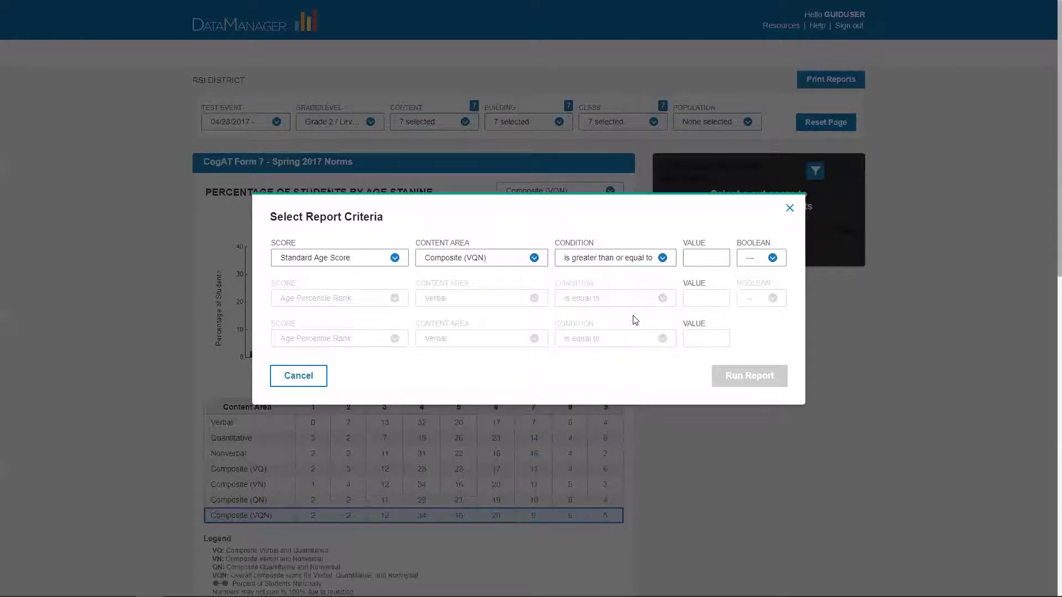
click(712, 255)
text(127)
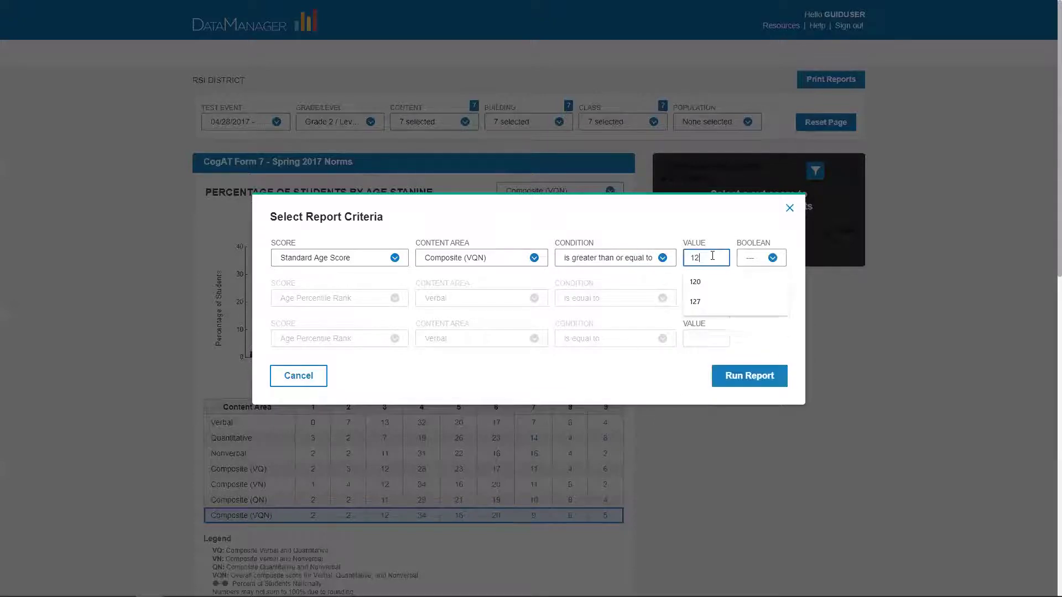
click(748, 375)
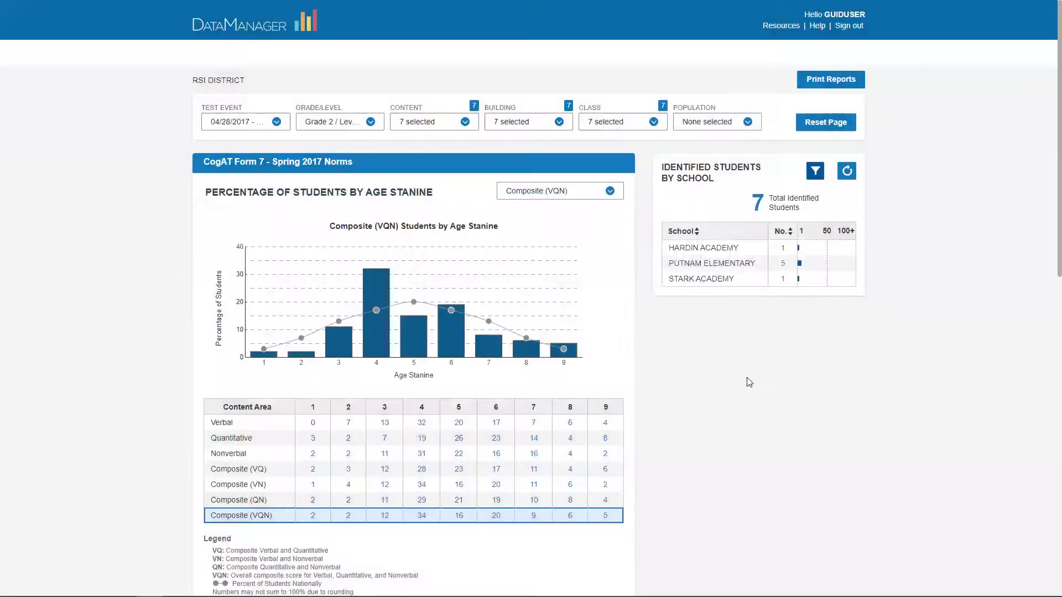
Open Putnam Elementary's Student Roster from the Identified Students by School panel
click(783, 266)
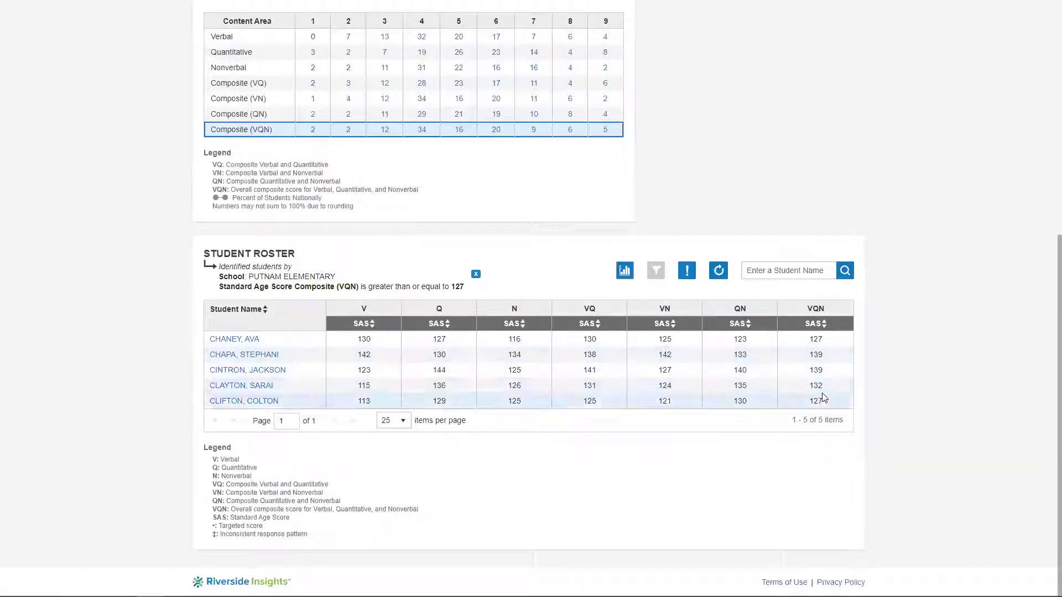
middle_click(919, 387)
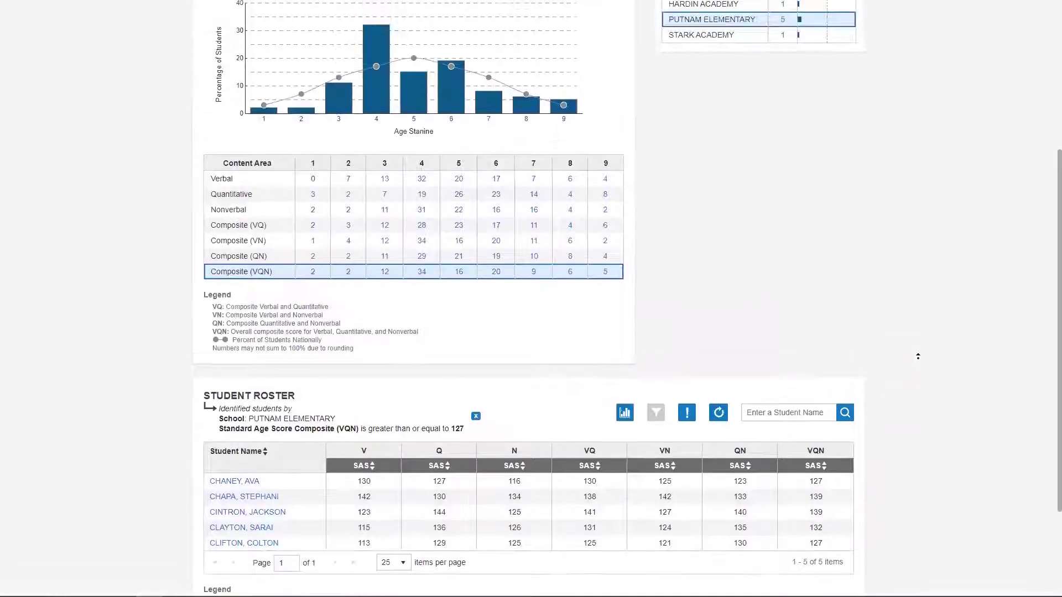
scroll(917, 356, up, 3)
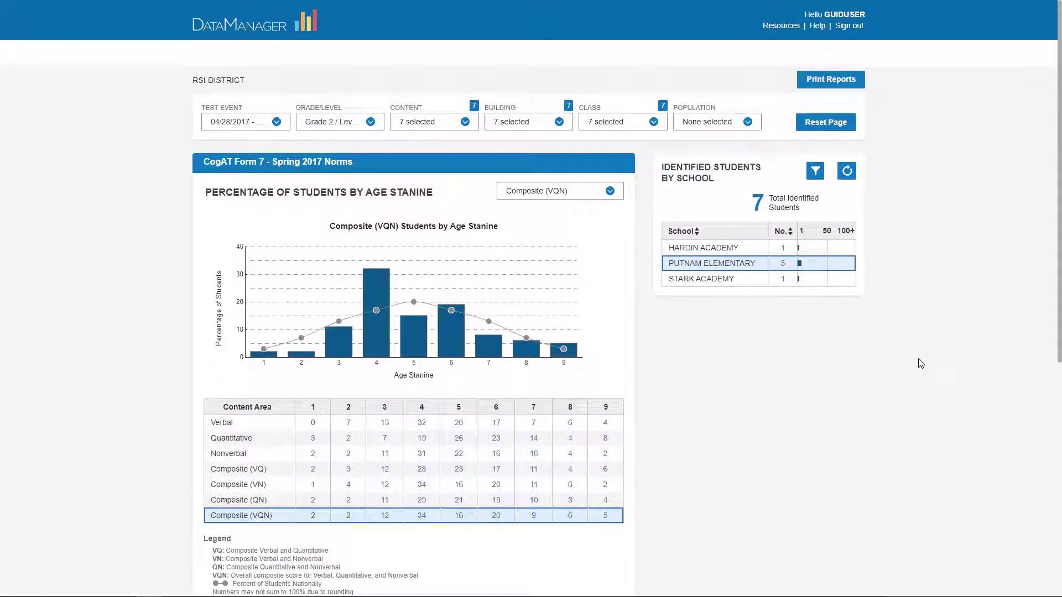
Lower the cut score value from 127 to 120 and rerun the report
click(816, 170)
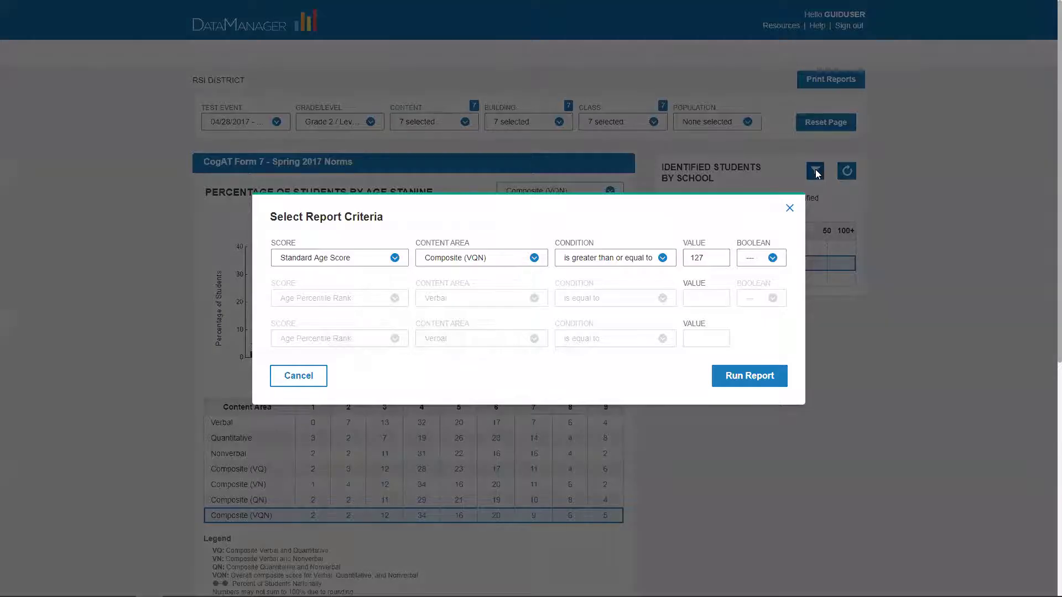
click(703, 260)
double_click(699, 258)
text(120)
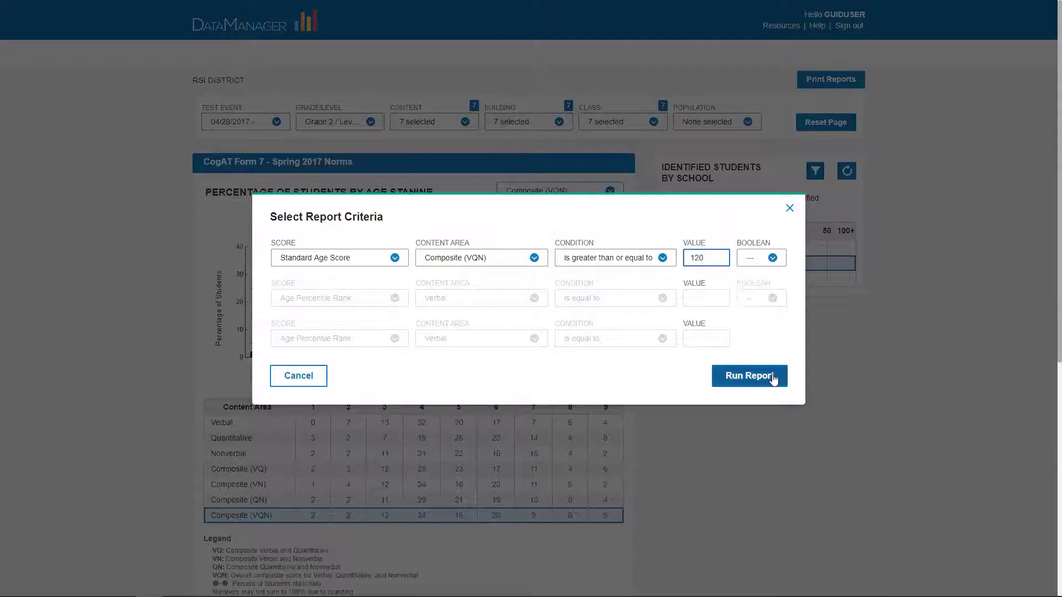
click(772, 377)
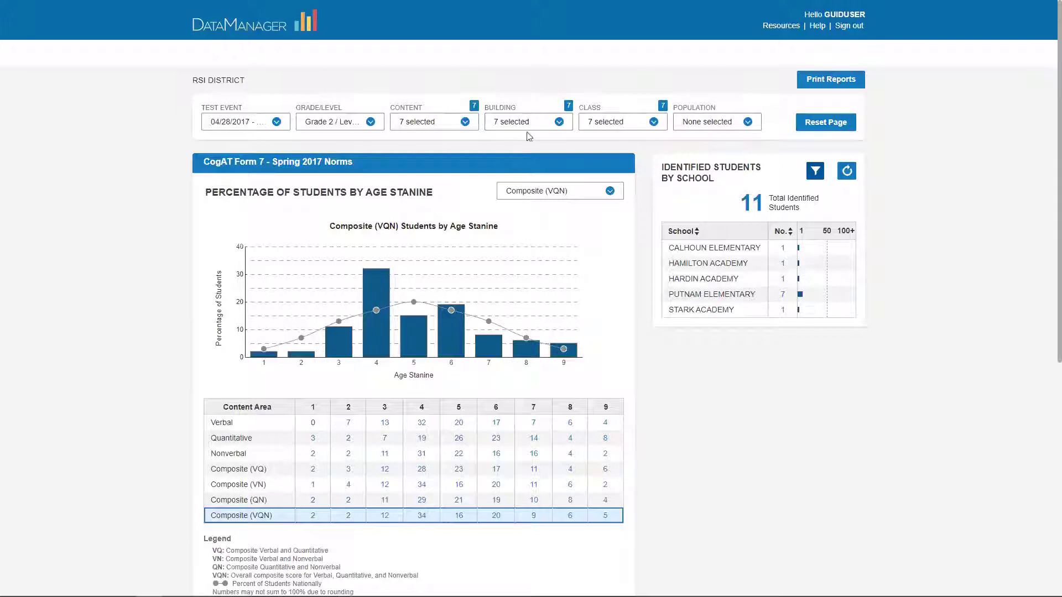
Limit the Building filter to Hamilton Academy only
click(527, 124)
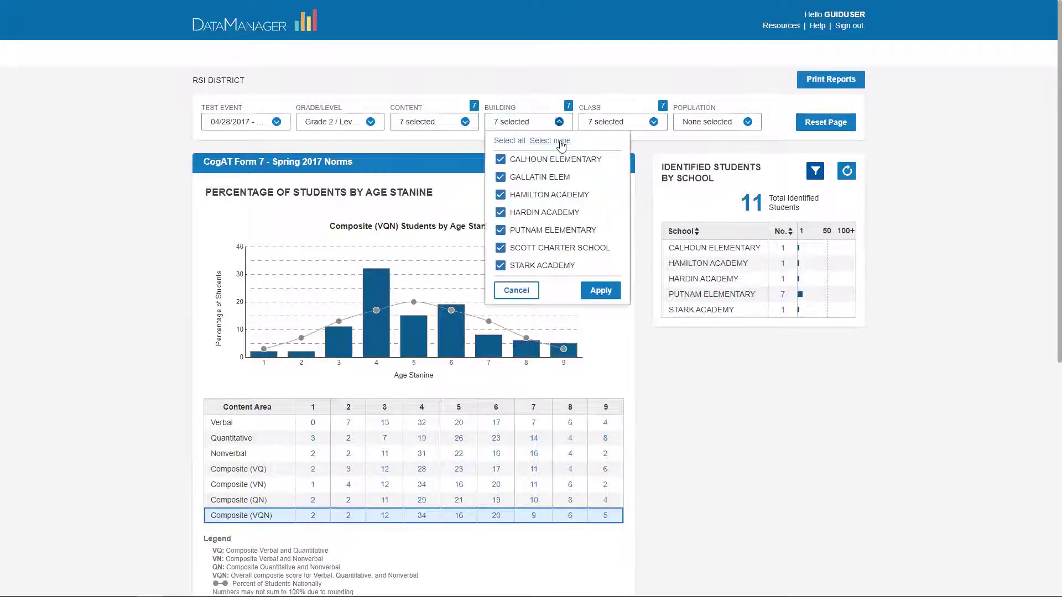
click(555, 141)
click(564, 193)
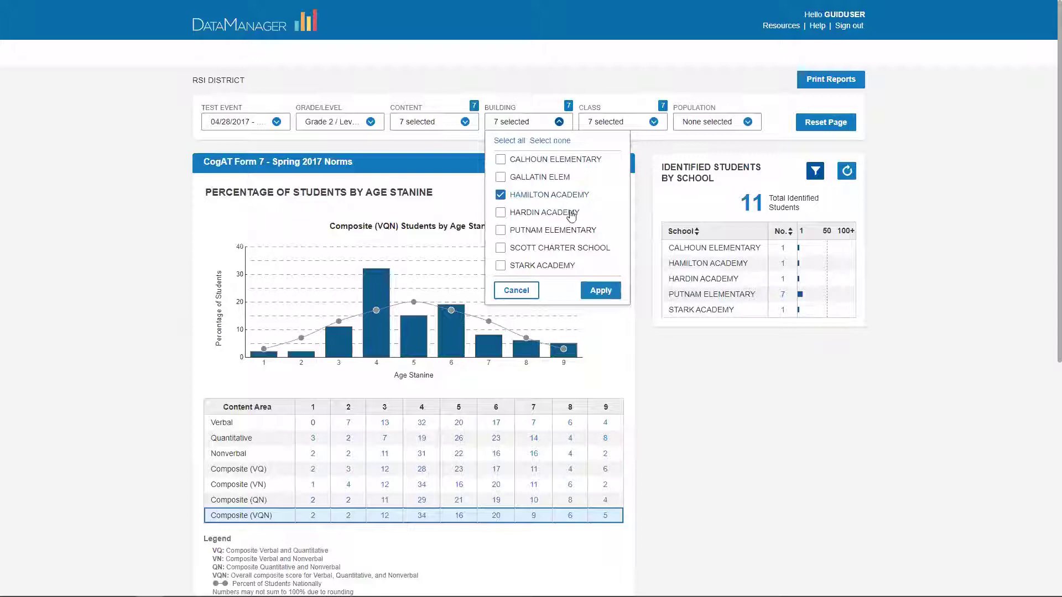
click(602, 292)
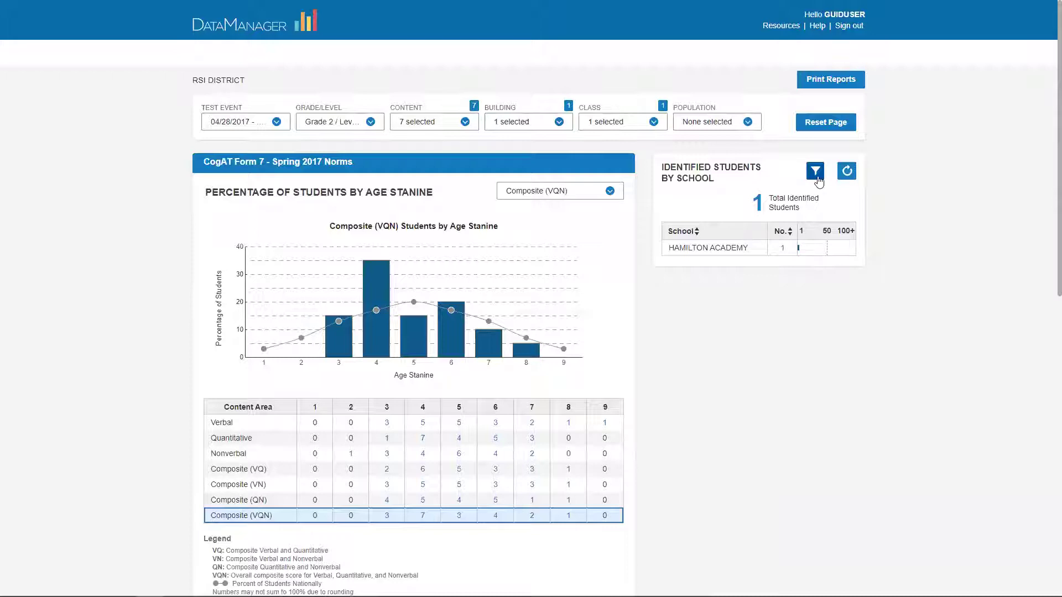
Lower the cut score value from 120 to 110 and rerun the report
click(815, 172)
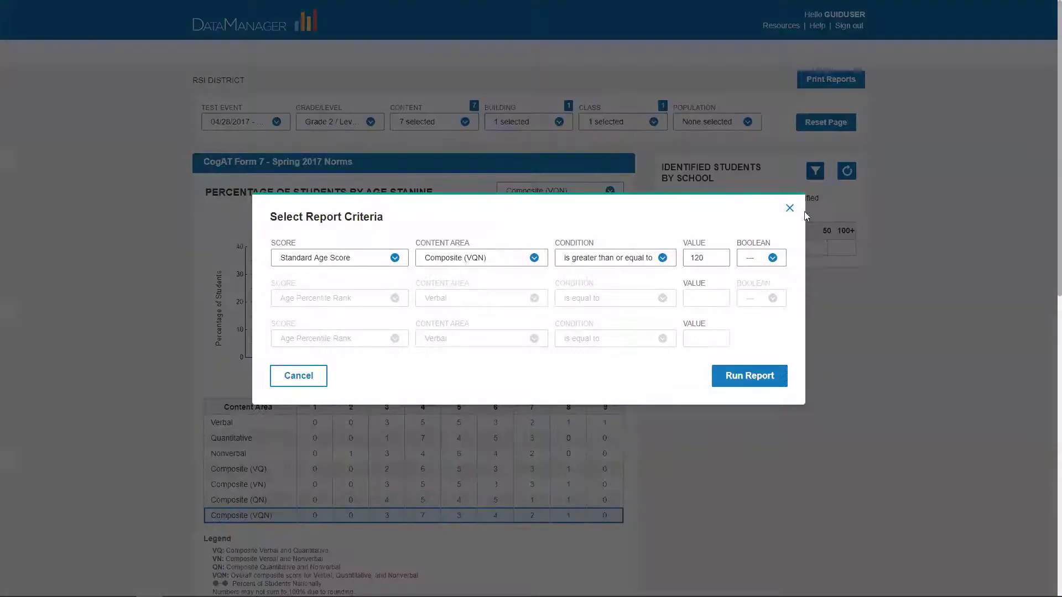
drag(714, 258, 674, 250)
text(11)
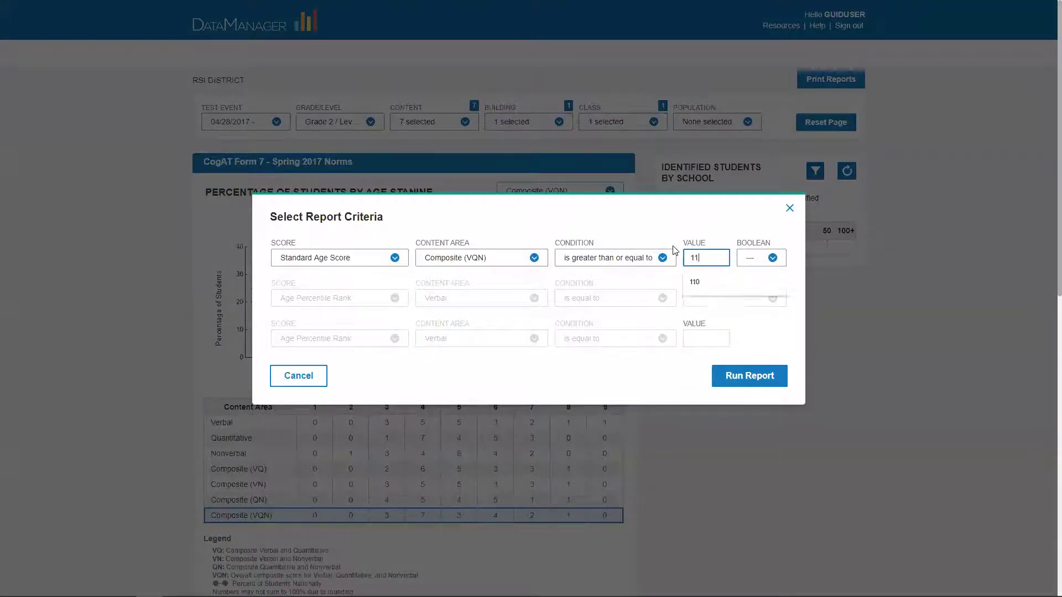
text(0)
click(750, 376)
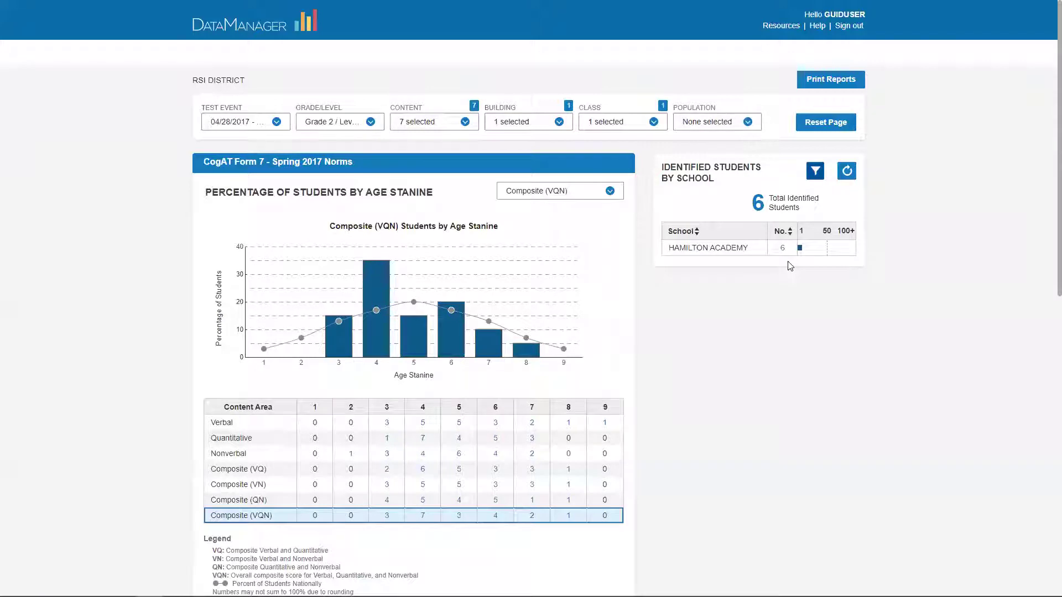
Add Putnam Elementary and Stark Academy to the Building filter
click(515, 123)
click(552, 231)
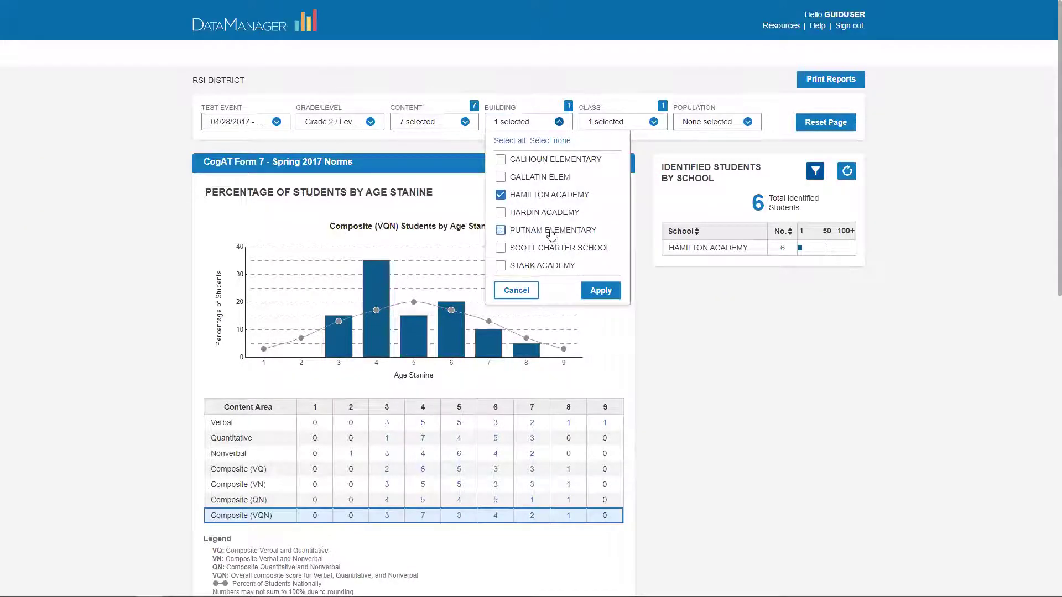
click(558, 266)
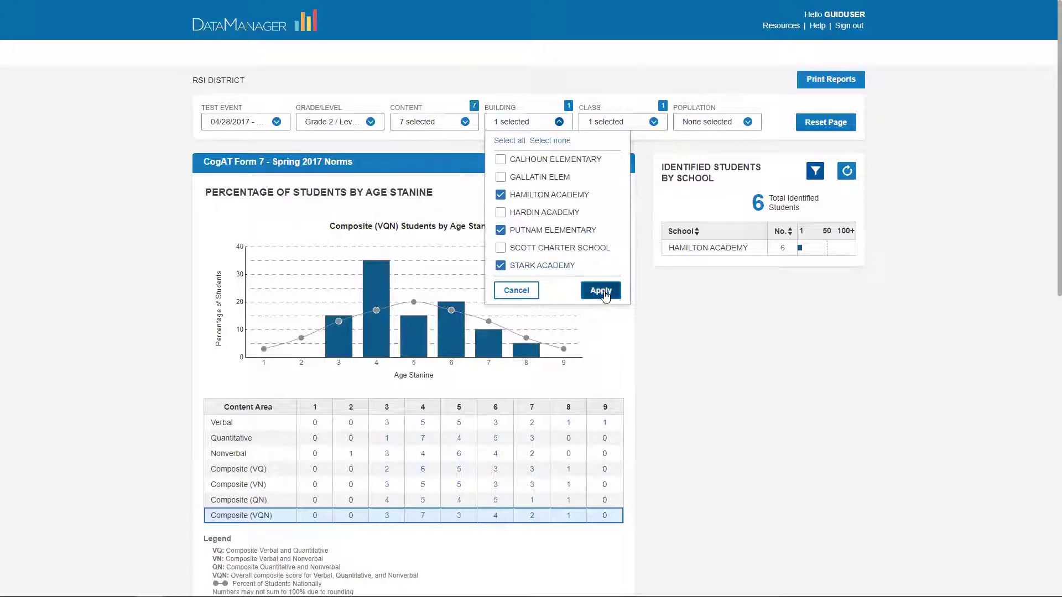
click(601, 291)
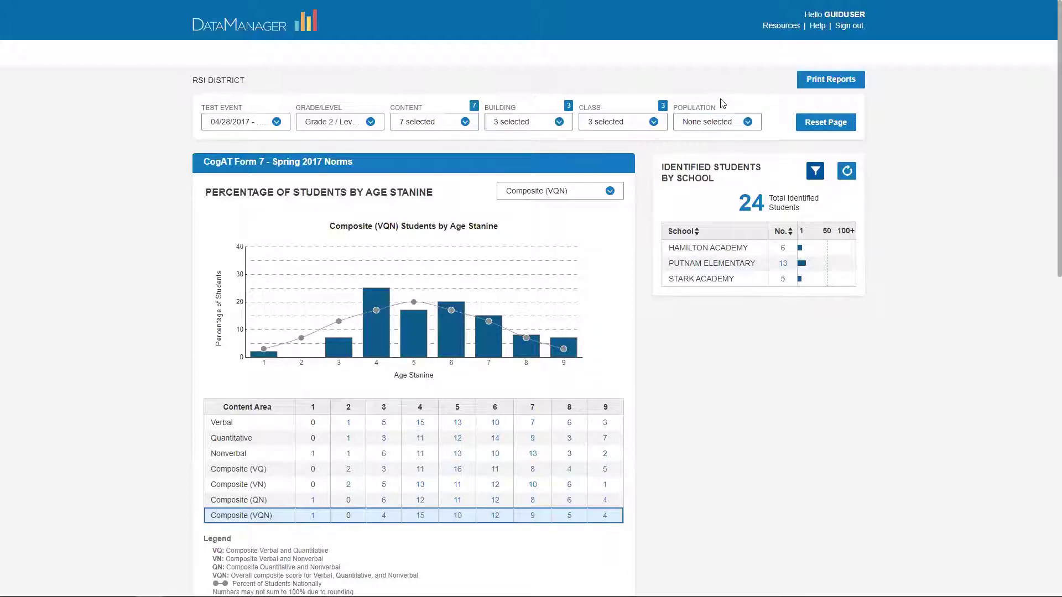
Browse the Population filter's Gender, Ethnicity and Program options, then close it unchanged
click(747, 122)
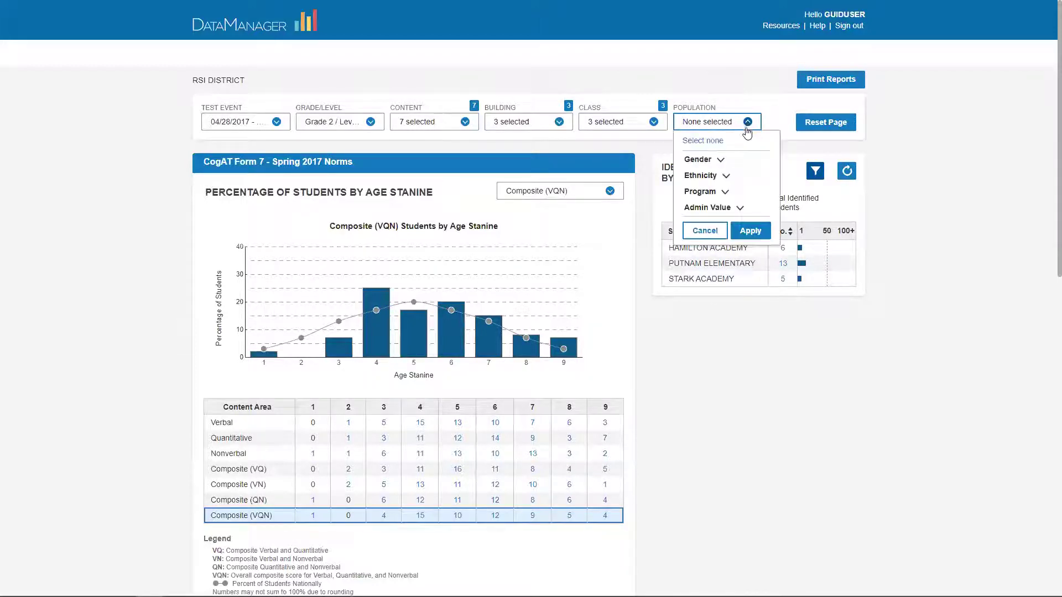
click(721, 160)
click(722, 162)
click(729, 177)
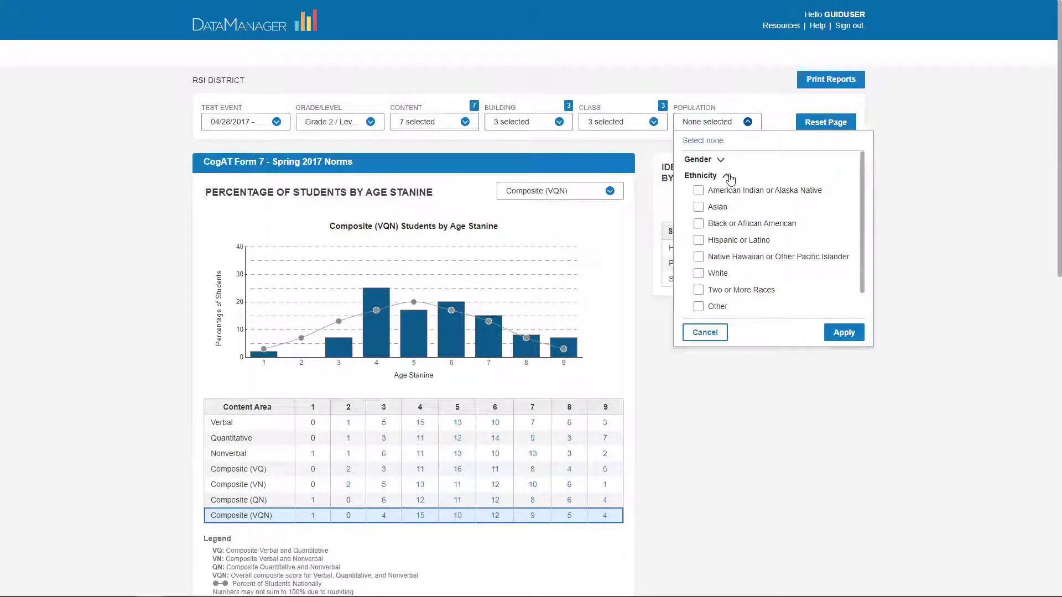
click(728, 176)
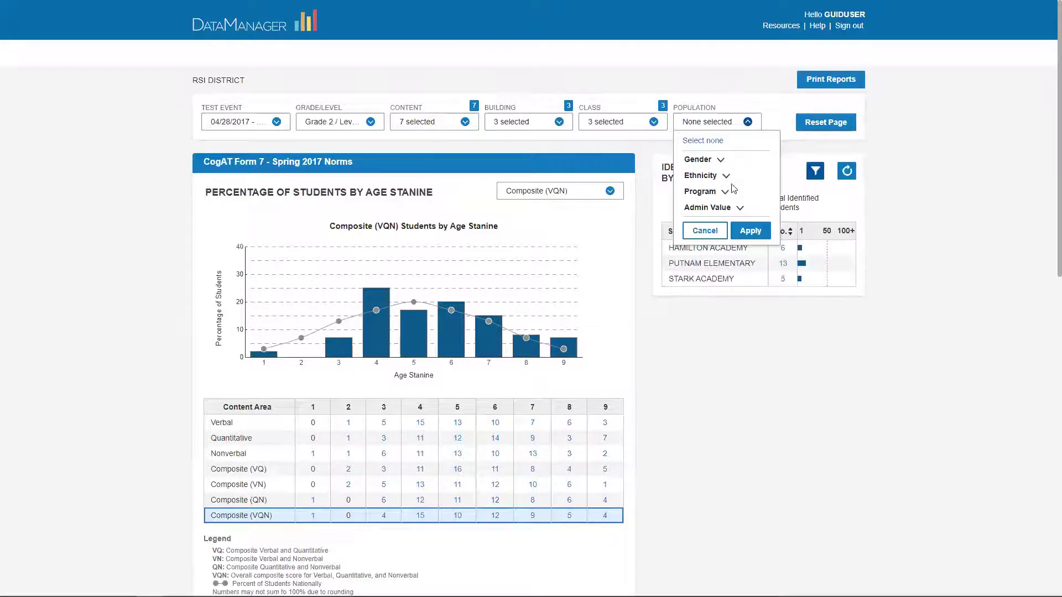
click(726, 193)
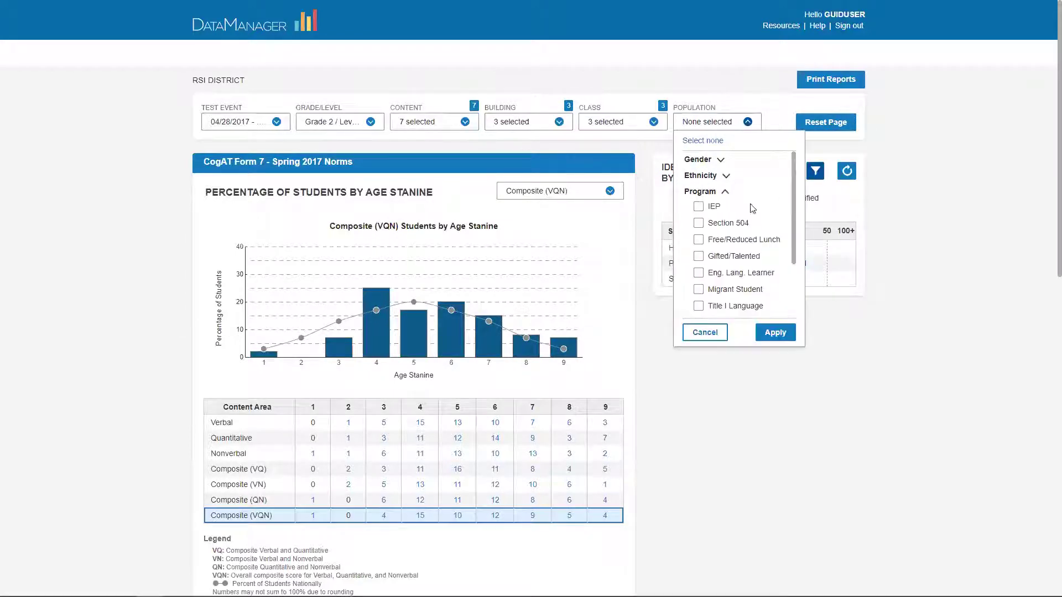
mouse_move(794, 268)
mouse_down()
mouse_move(801, 325)
mouse_move(787, 249)
mouse_up()
click(879, 361)
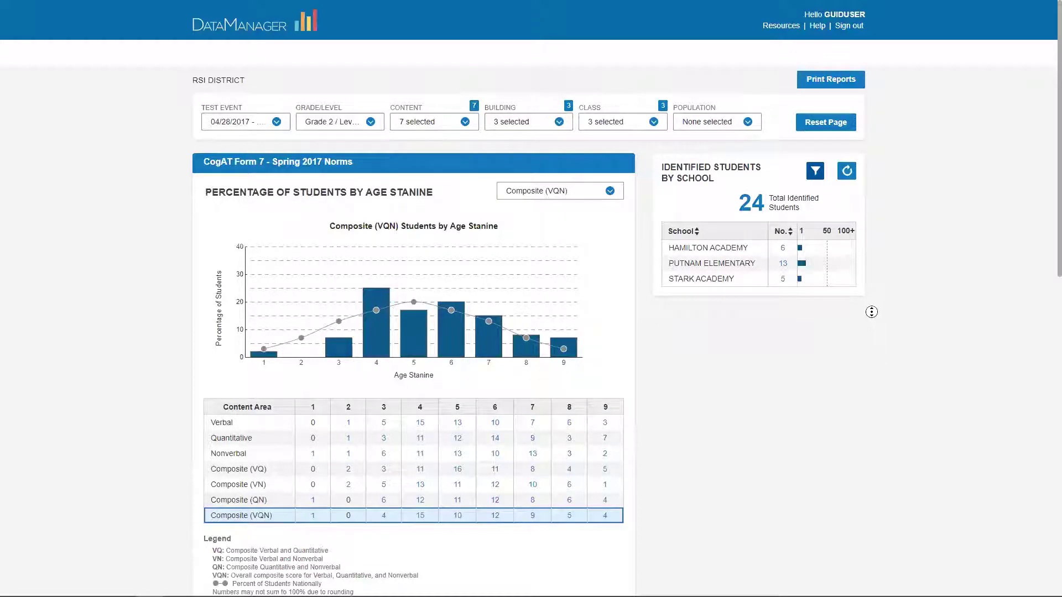
Set the first criterion to Verbal Age Percentile Rank ≥ 50, joined by AND
click(814, 171)
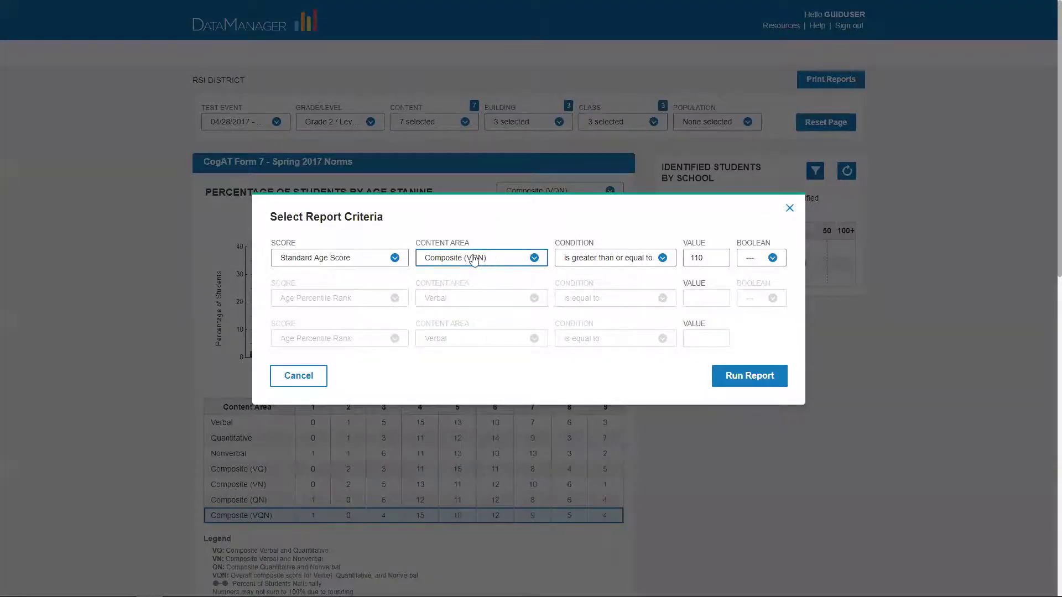
click(375, 263)
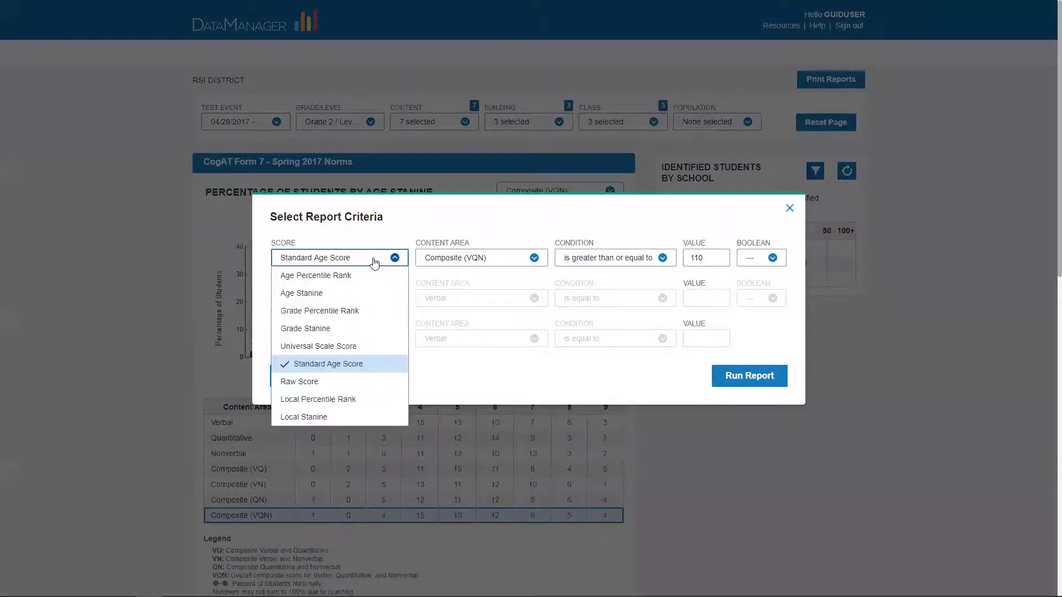
click(330, 280)
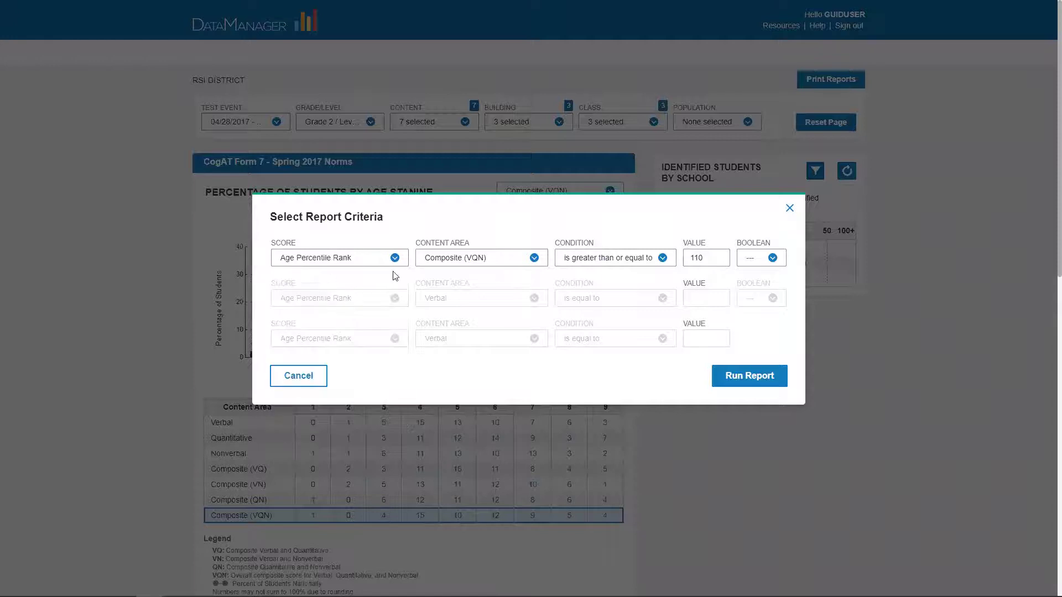
click(485, 258)
click(474, 275)
click(694, 262)
double_click(709, 260)
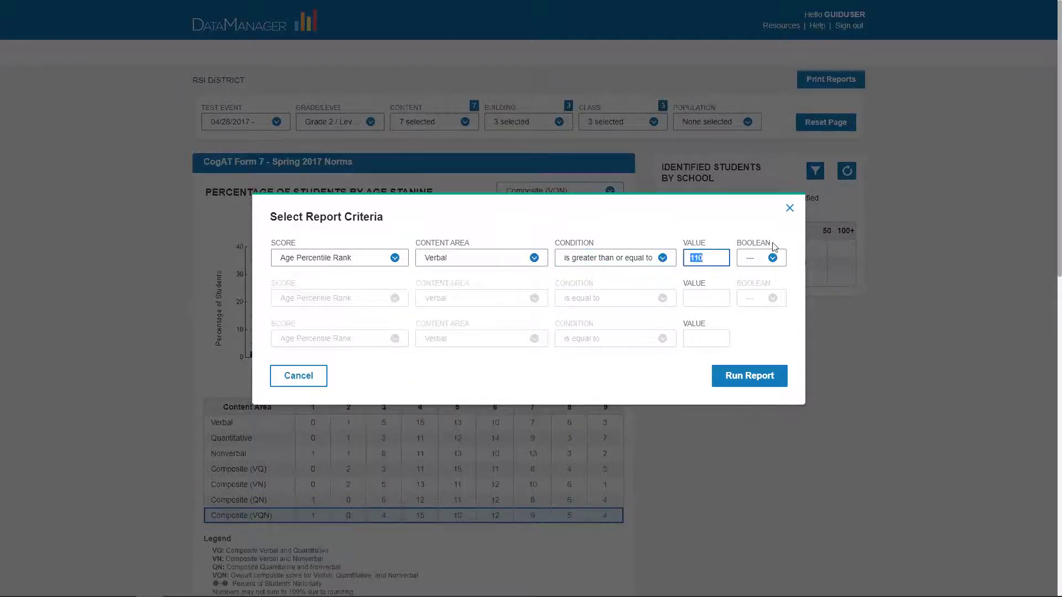
text(50)
click(768, 263)
click(752, 277)
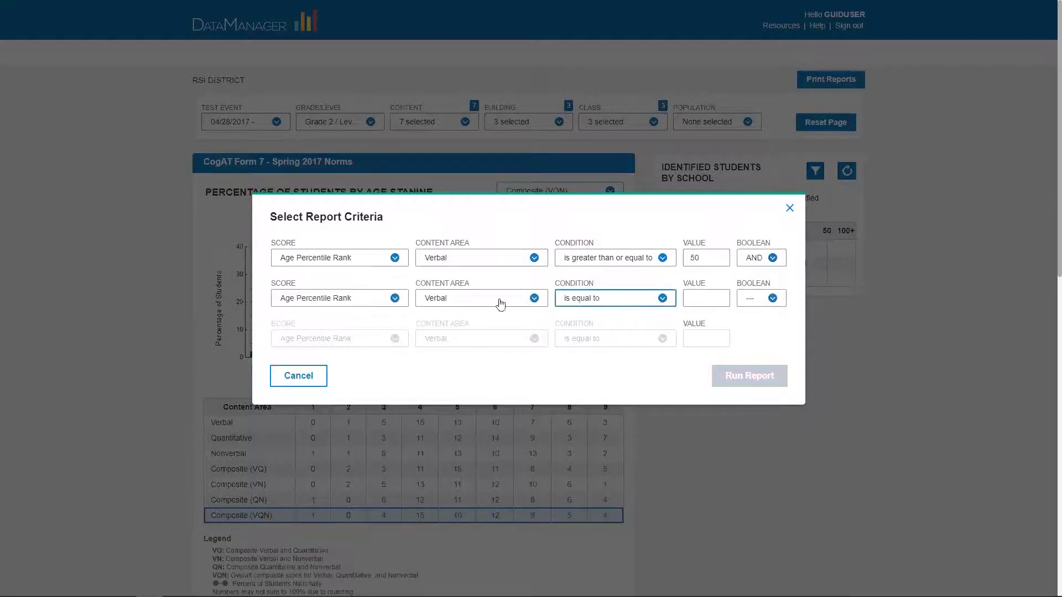
Add a second criterion of Composite (QN) ≥ 90 and run the report
click(469, 300)
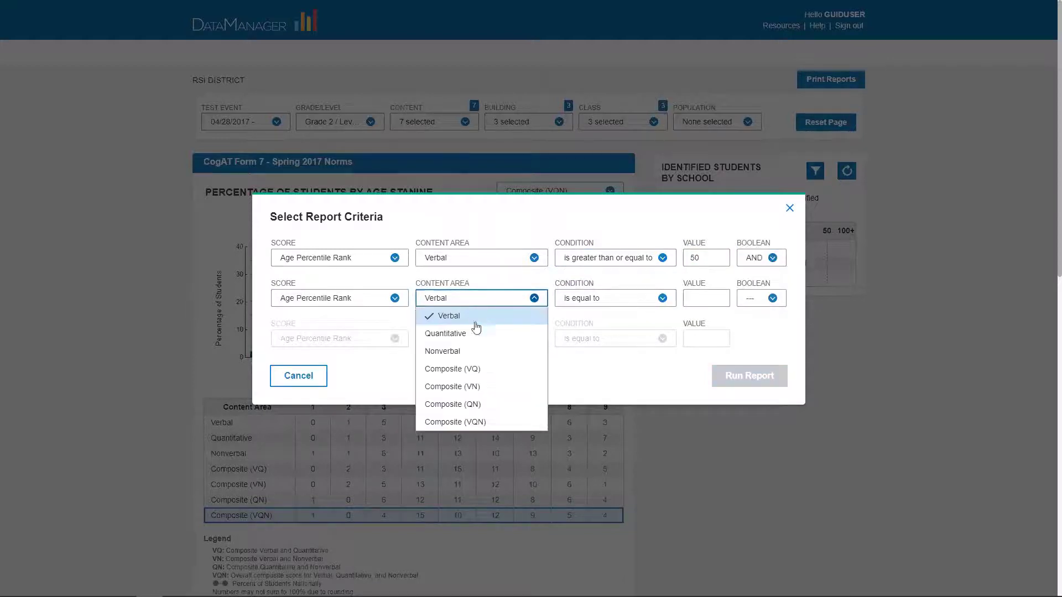
click(485, 407)
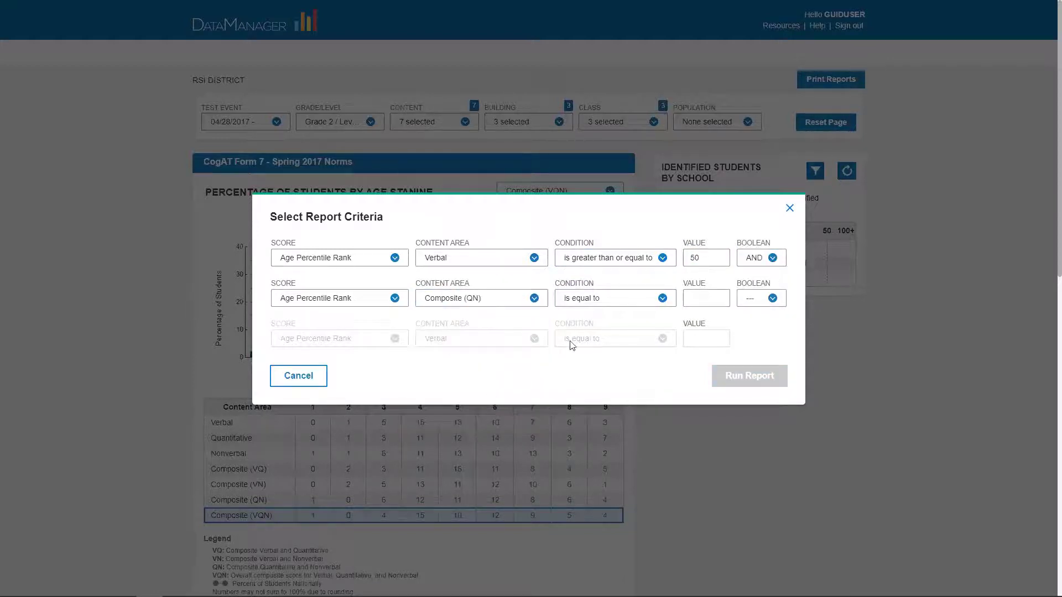
click(606, 300)
click(633, 369)
click(695, 298)
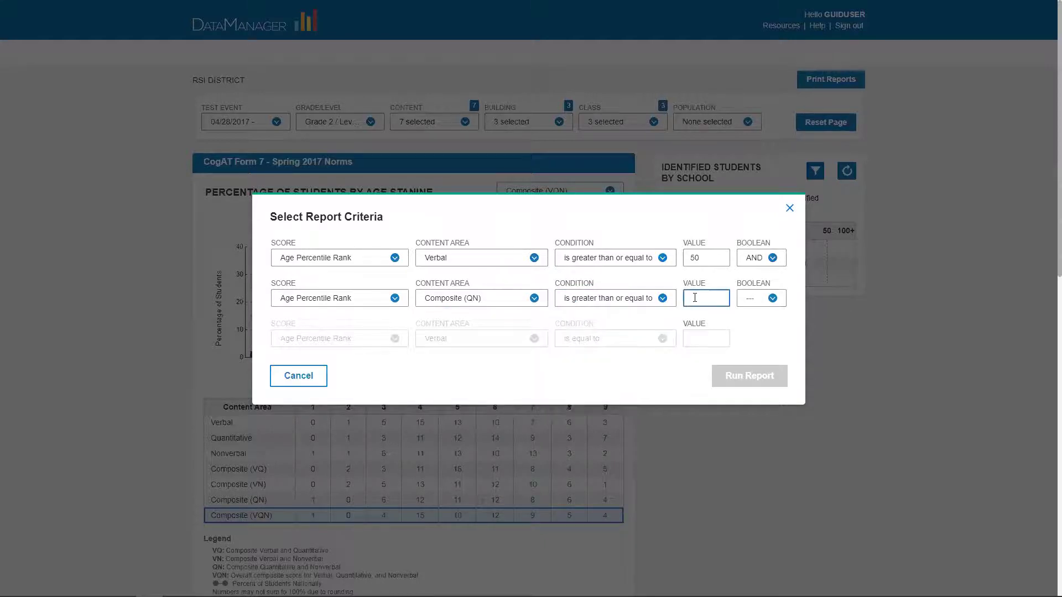
text(90)
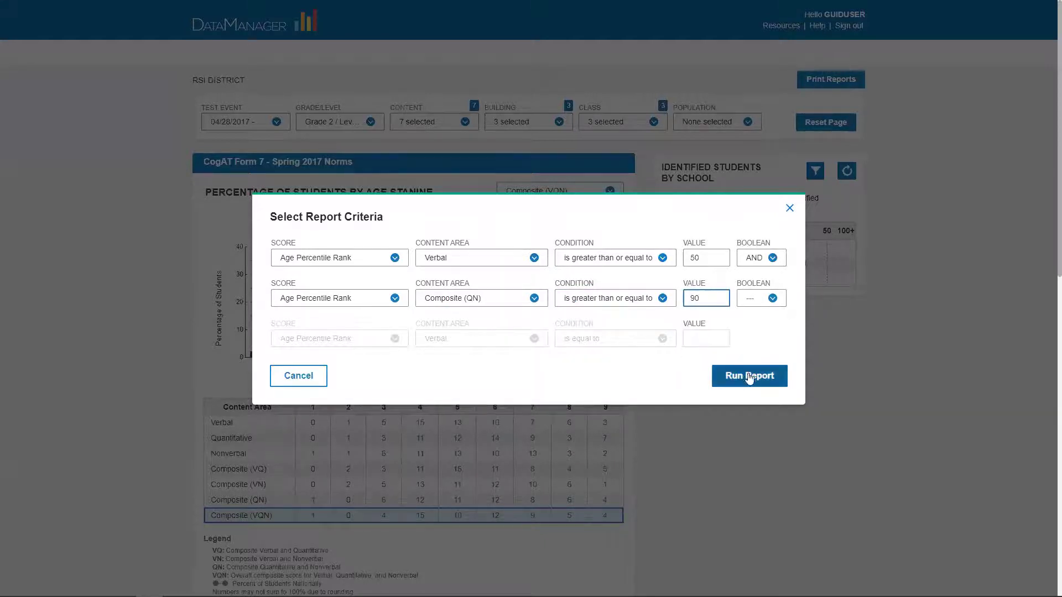
click(750, 379)
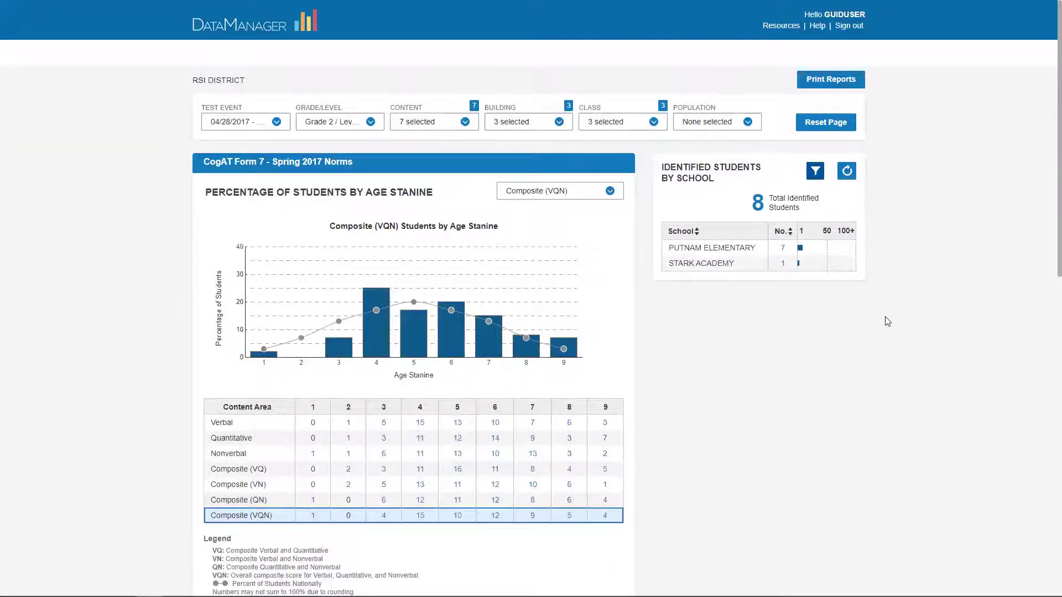
scroll(887, 321, down, 1)
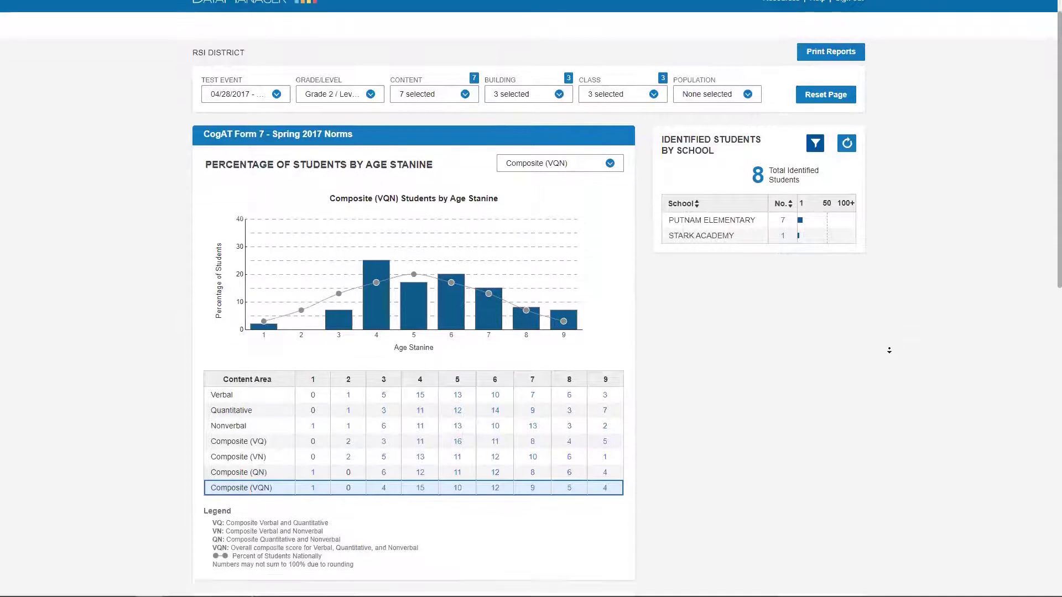
scroll(889, 332, down, 3)
scroll(892, 340, down, 3)
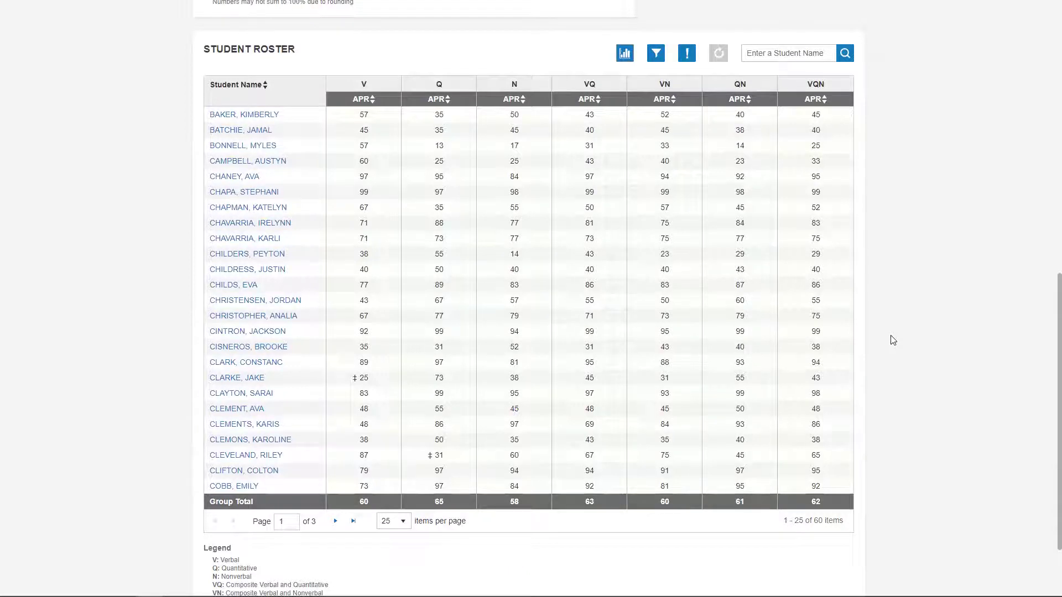
Add Local Percentile Rank columns to the roster and open its report criteria
click(625, 55)
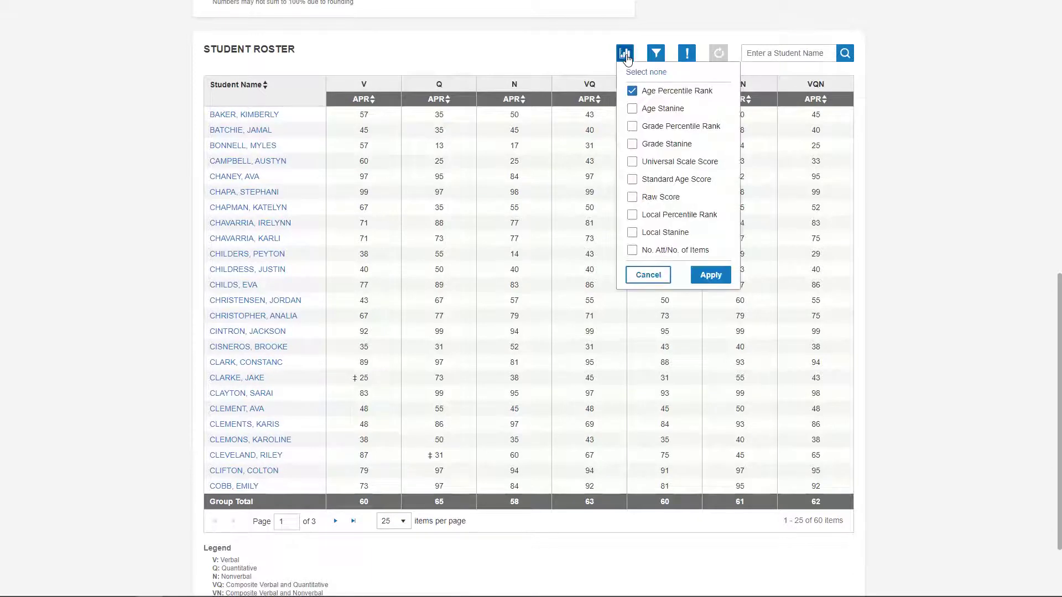
click(680, 217)
click(710, 274)
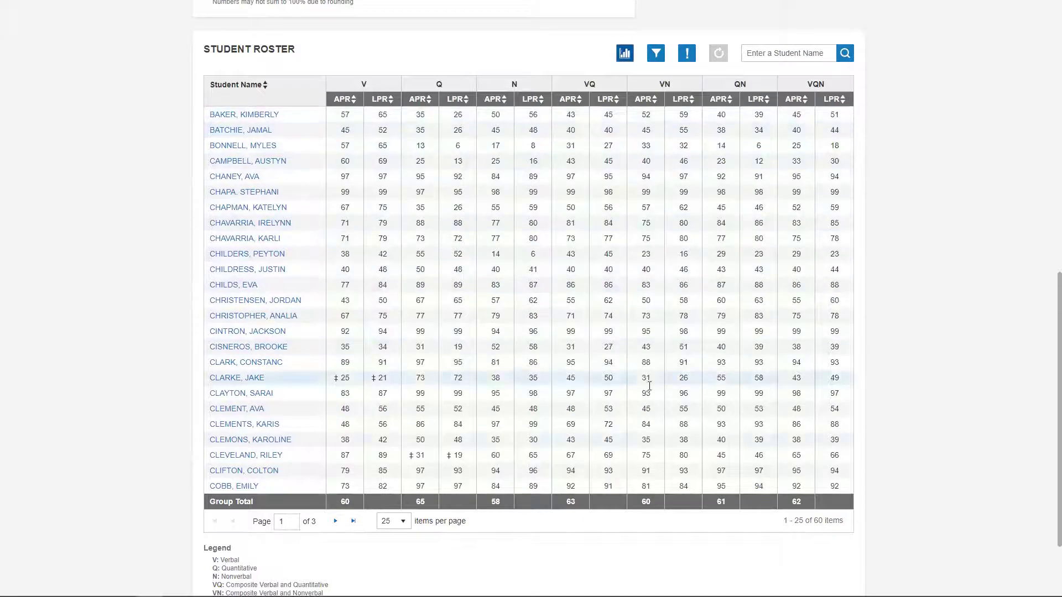
click(656, 53)
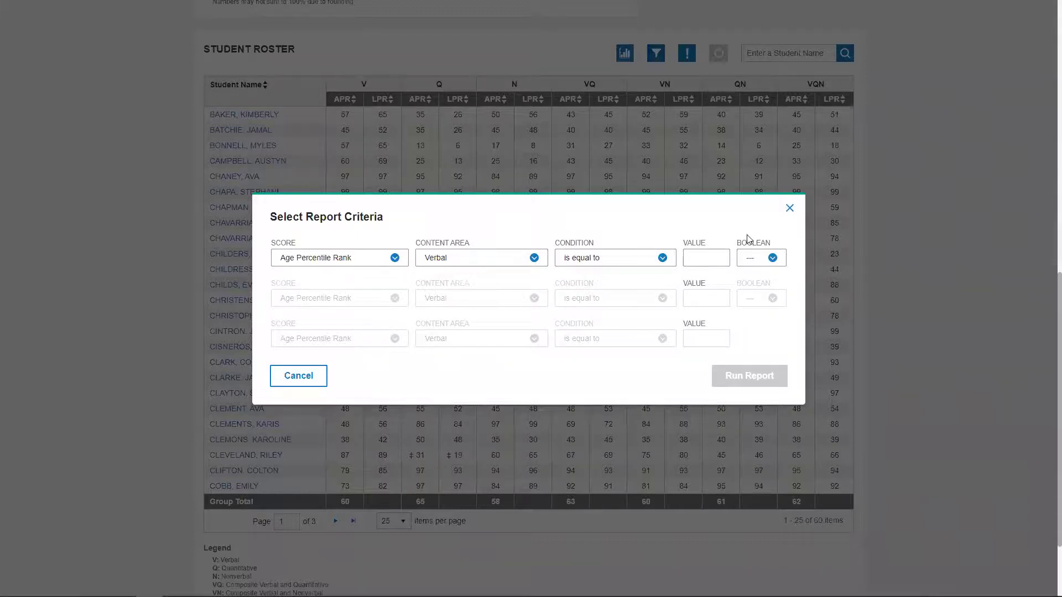
Dismiss the report criteria and open the Score Warning/Indicator Filters
click(790, 209)
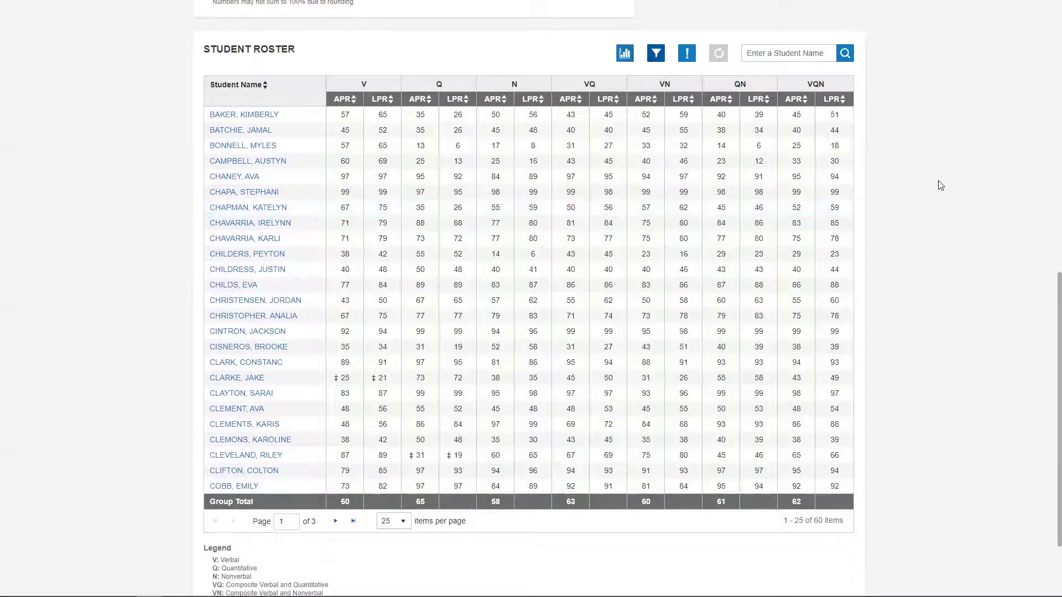
click(685, 55)
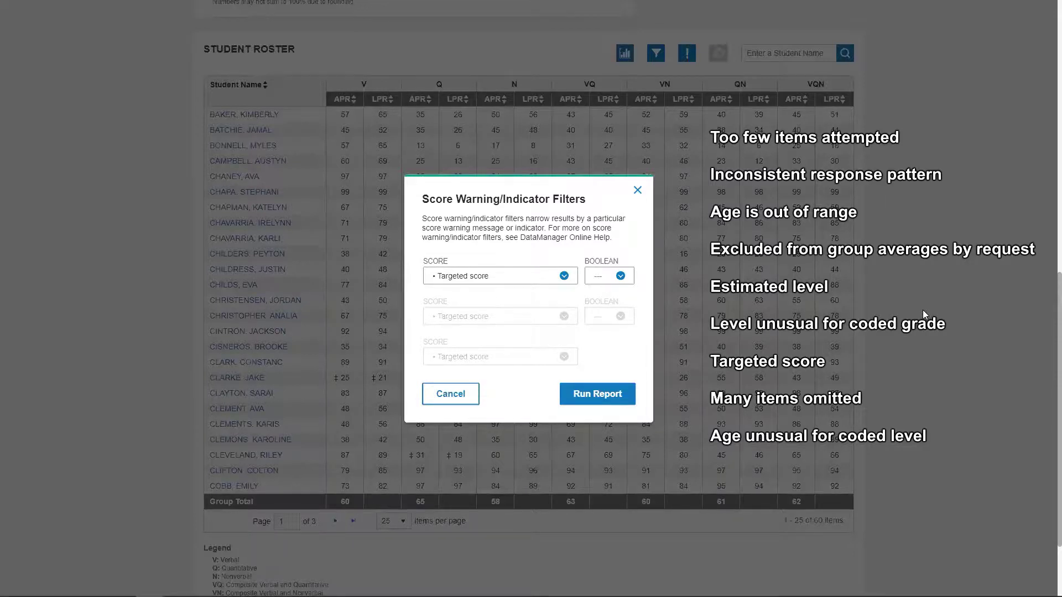
Close the warning filters and generate a Dashboard PDF from Print Reports
click(638, 190)
scroll(904, 377, up, 2)
scroll(918, 395, up, 4)
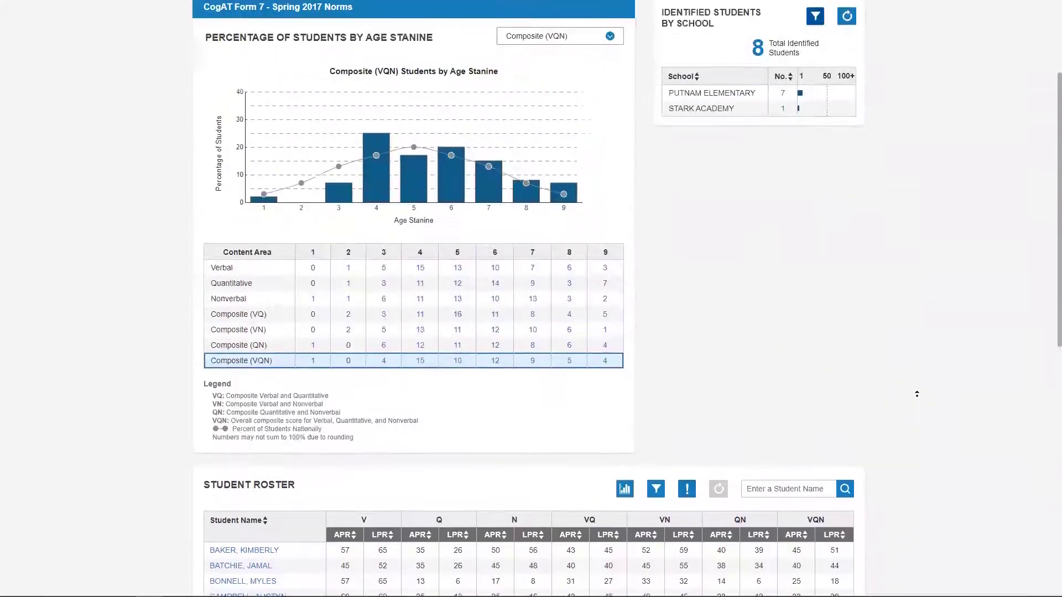
scroll(919, 400, up, 3)
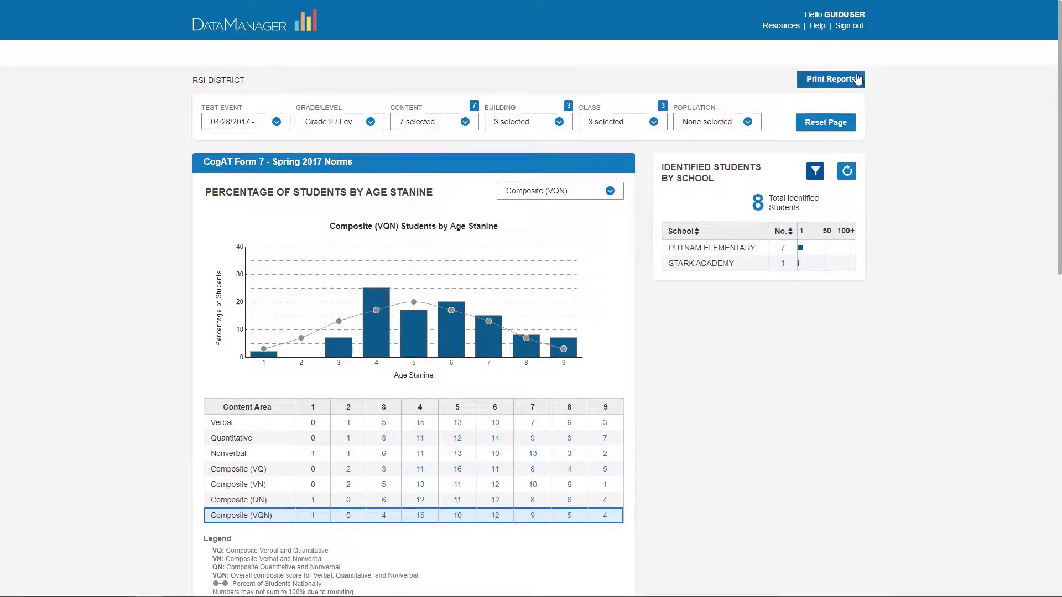
click(832, 81)
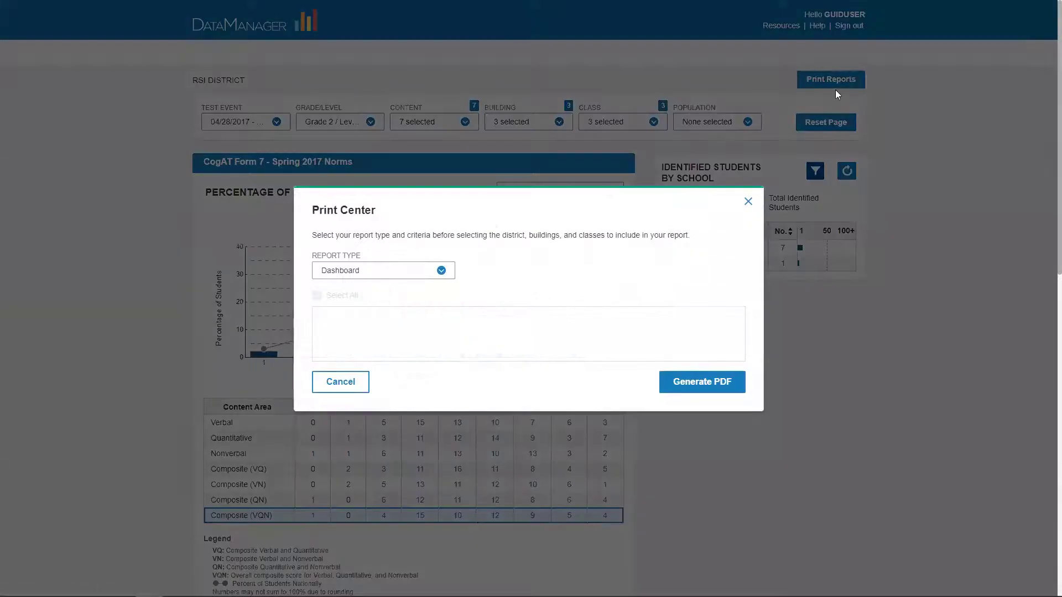
click(707, 389)
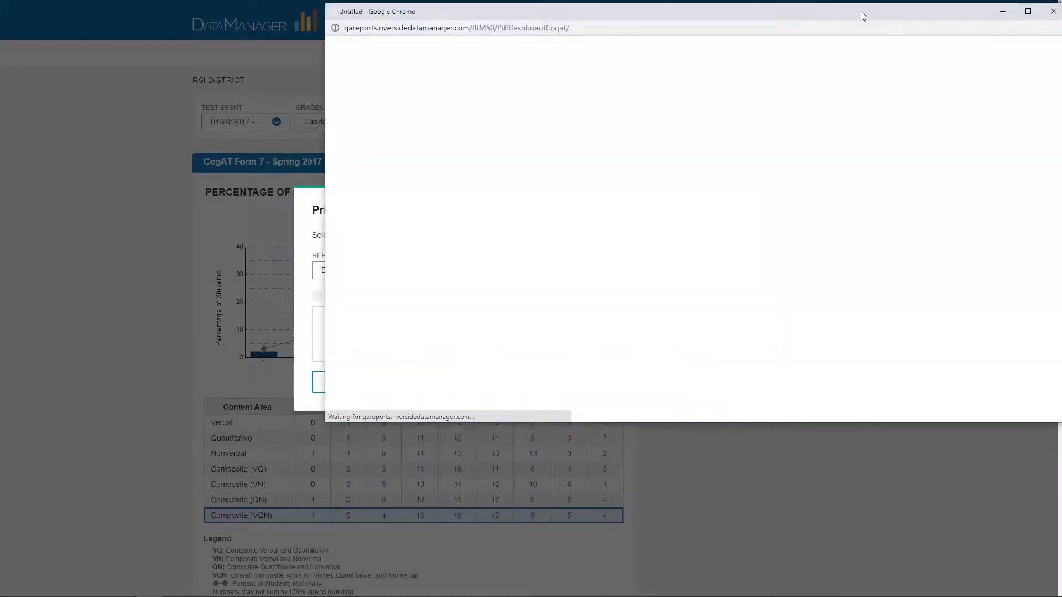
drag(861, 11, 668, 107)
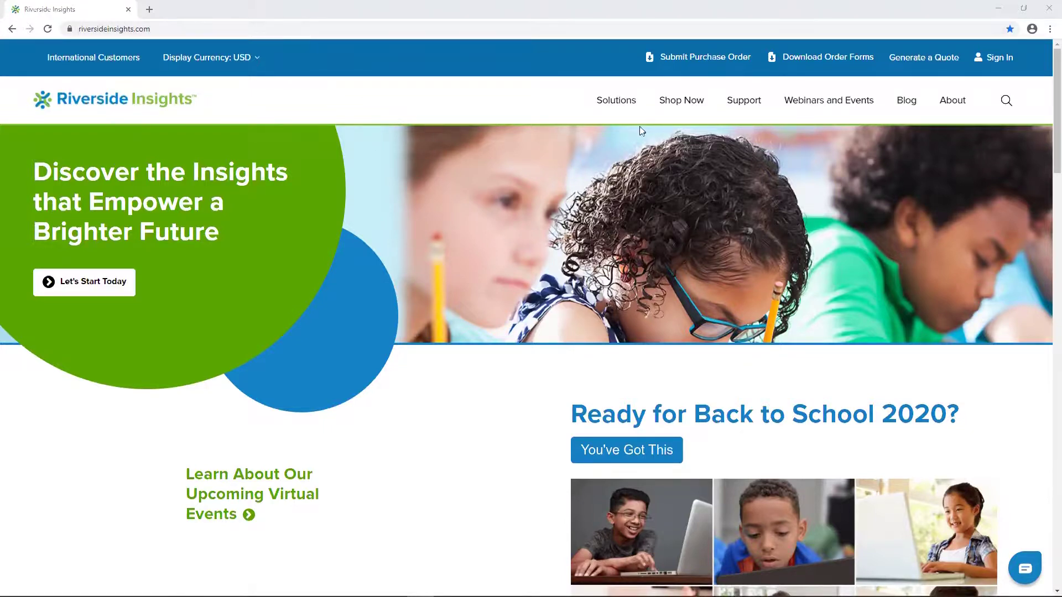
mouse_move(616, 101)
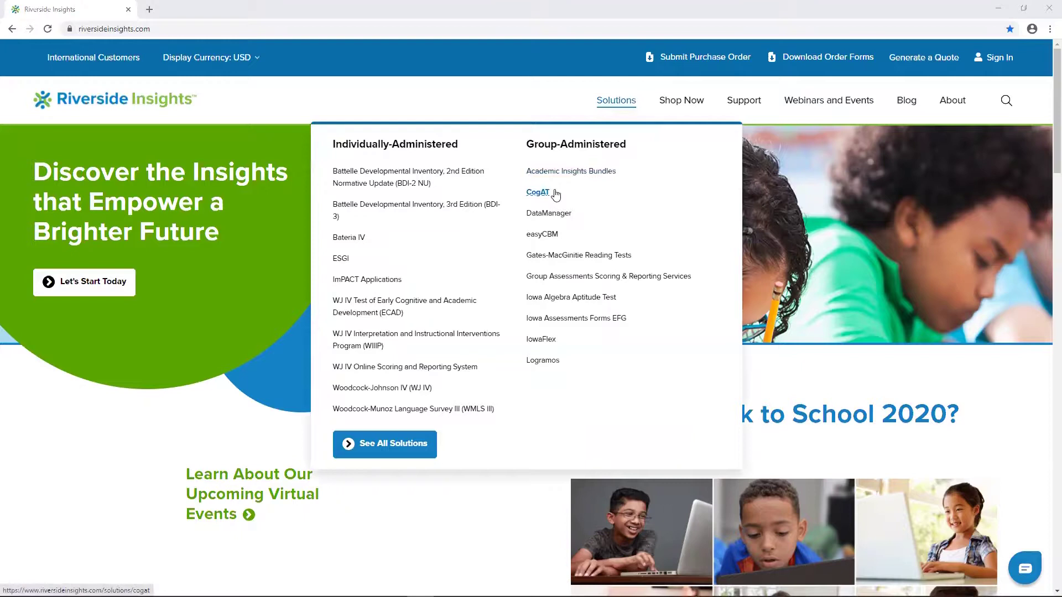
Open Riverside Insights' CogAT product page and show its Resources
click(555, 194)
scroll(1043, 88, down, 5)
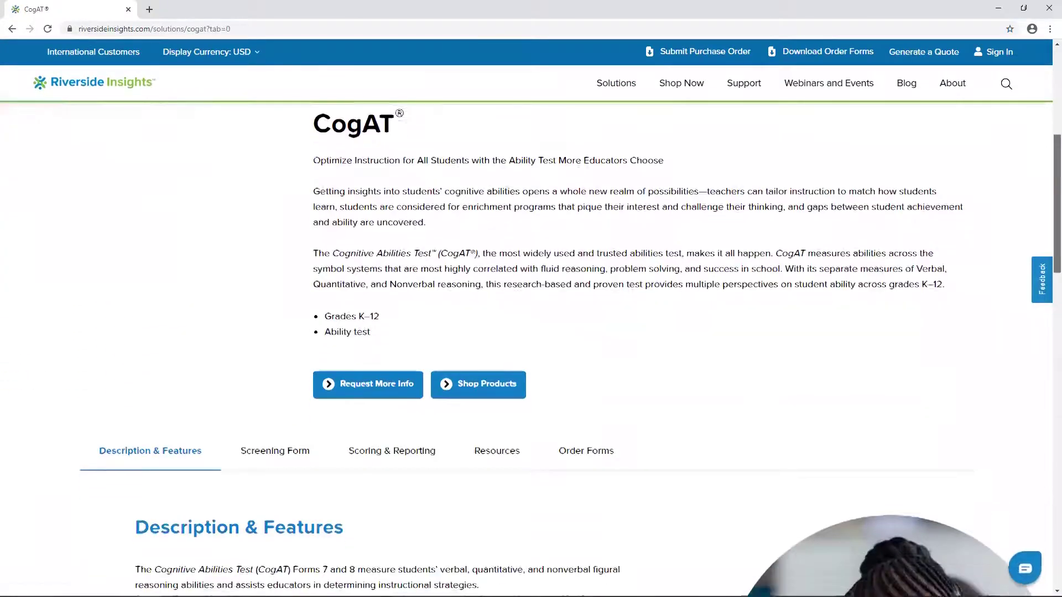
click(485, 436)
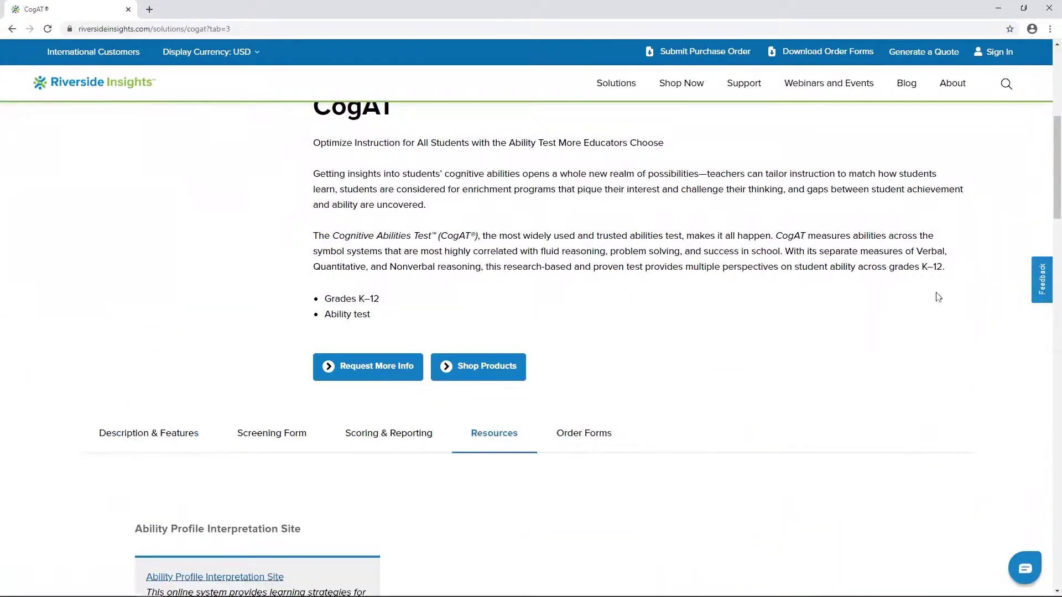
drag(1050, 191, 1050, 302)
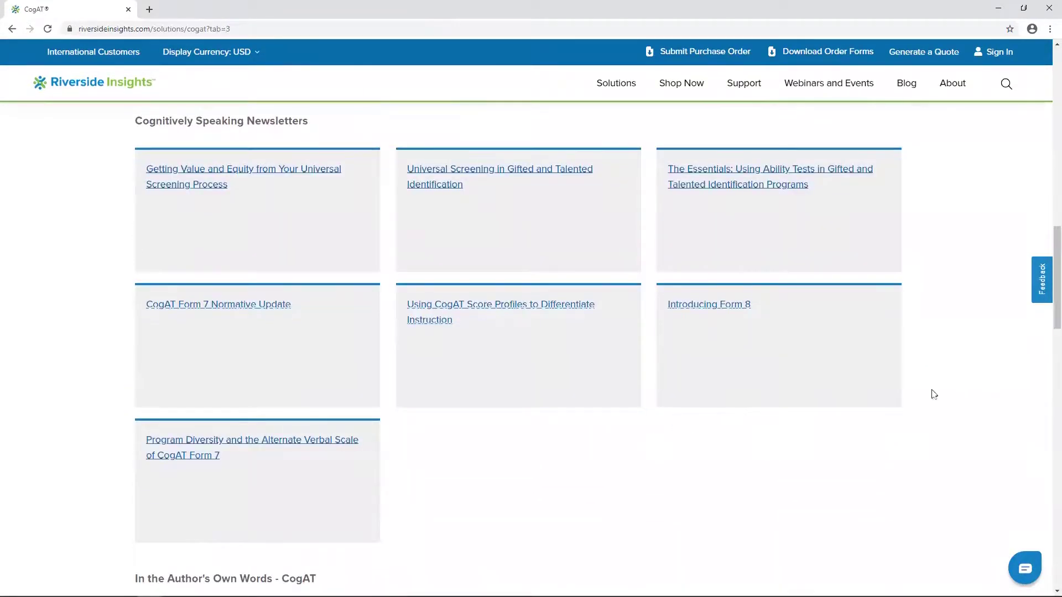
drag(1045, 306, 1046, 379)
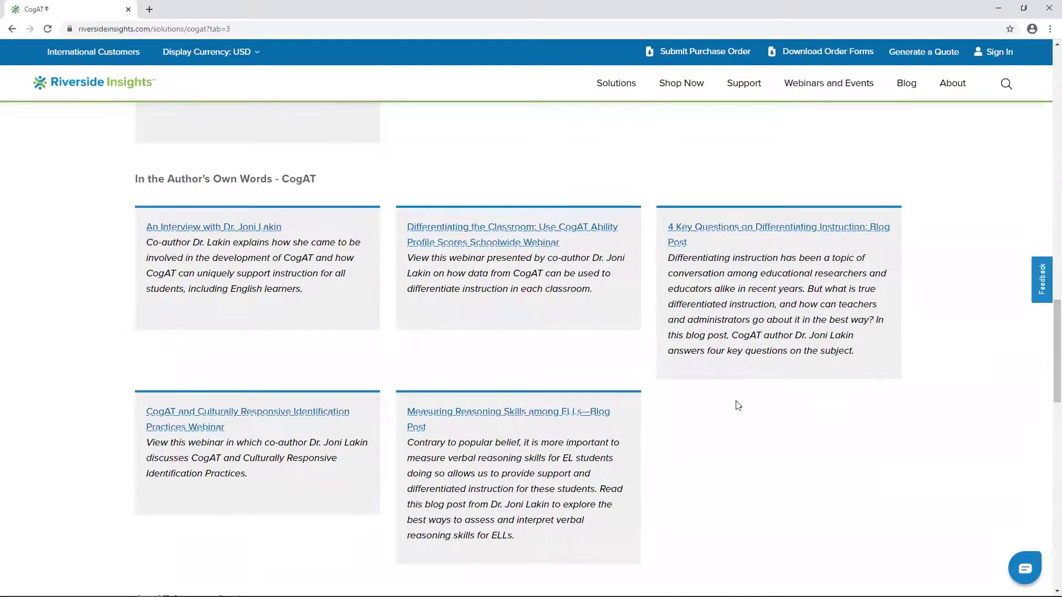